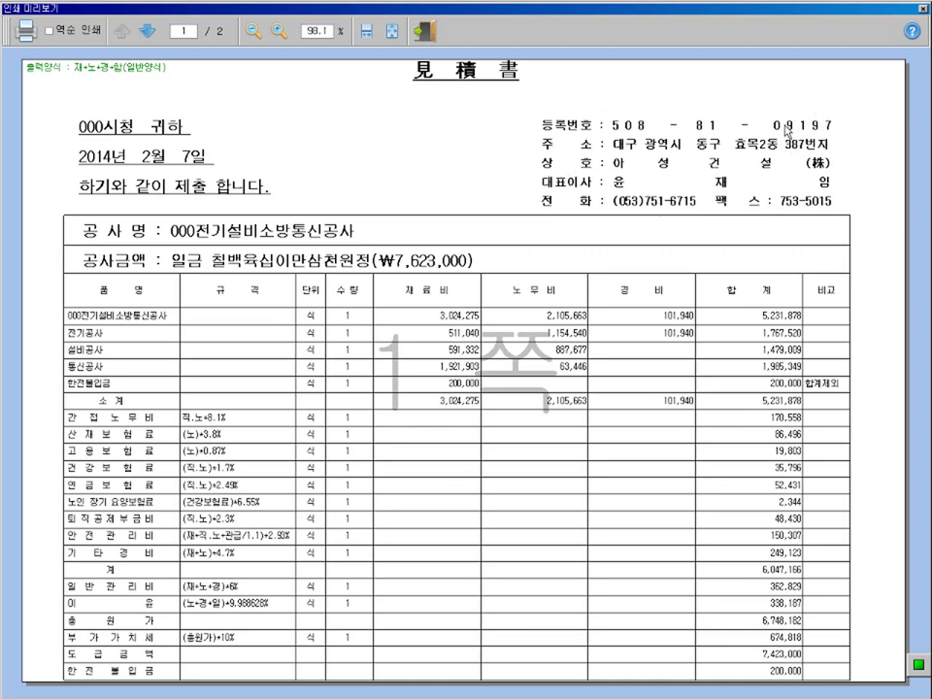
# Step: Leave the print preview and duplicate the default company entry 기본상호 in company management (업체관리)
pyautogui.click(424, 29)
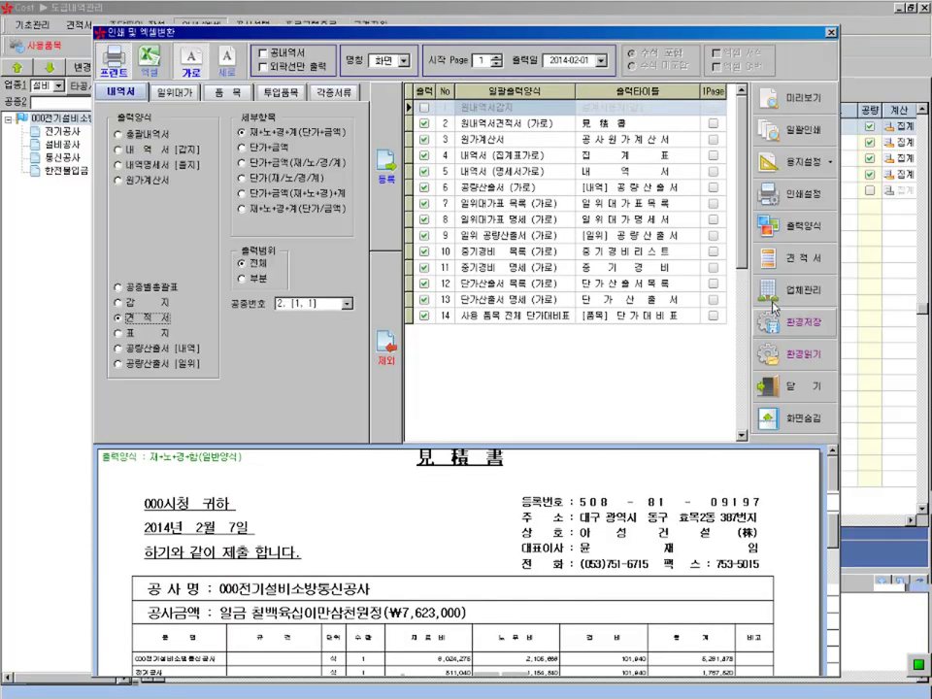
pyautogui.click(781, 291)
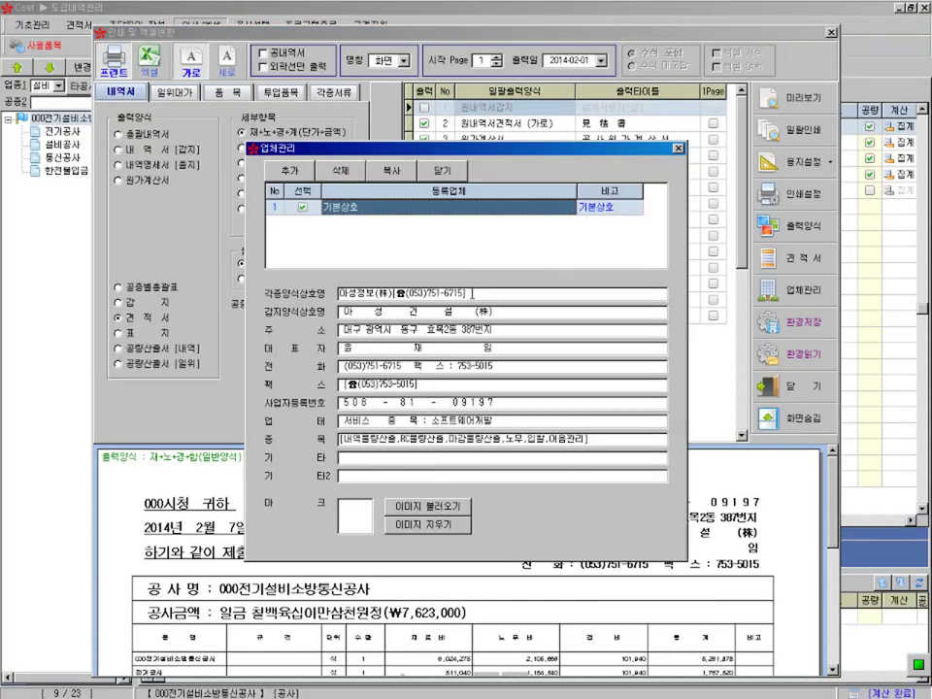
pyautogui.click(386, 209)
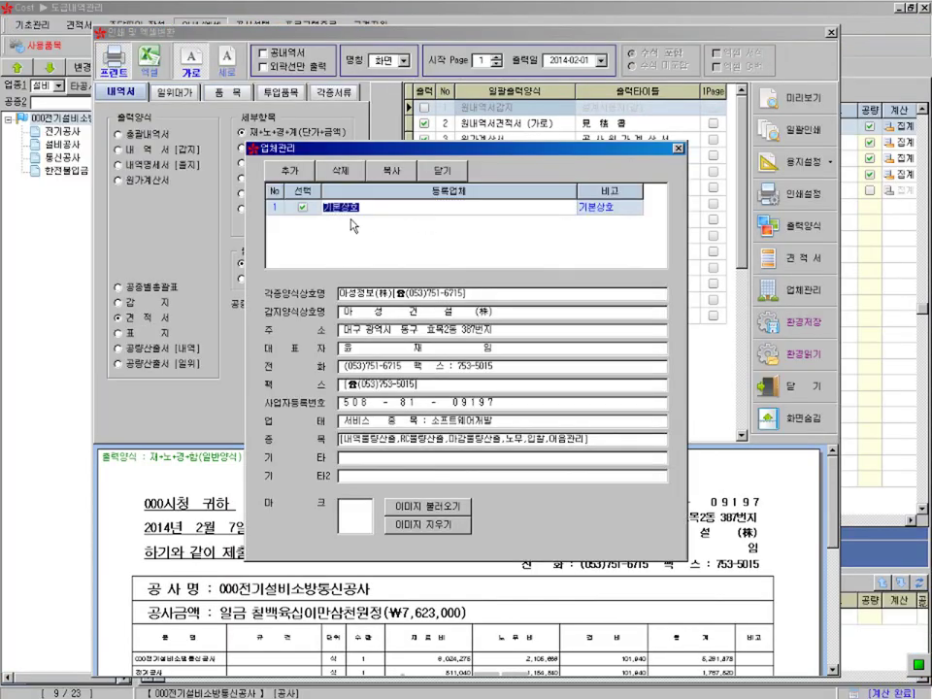
pyautogui.click(609, 207)
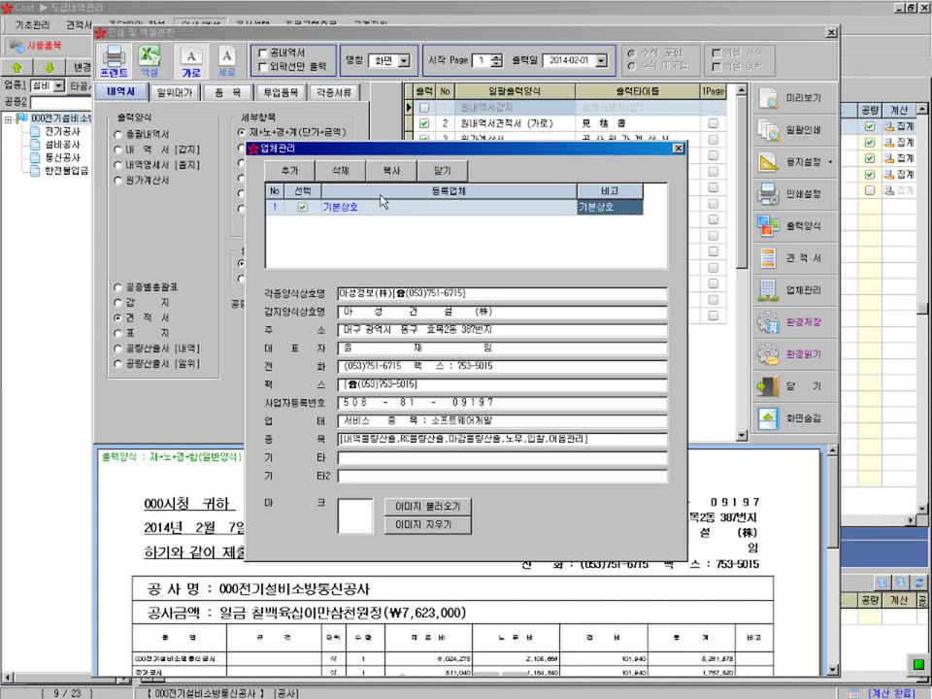
pyautogui.click(355, 210)
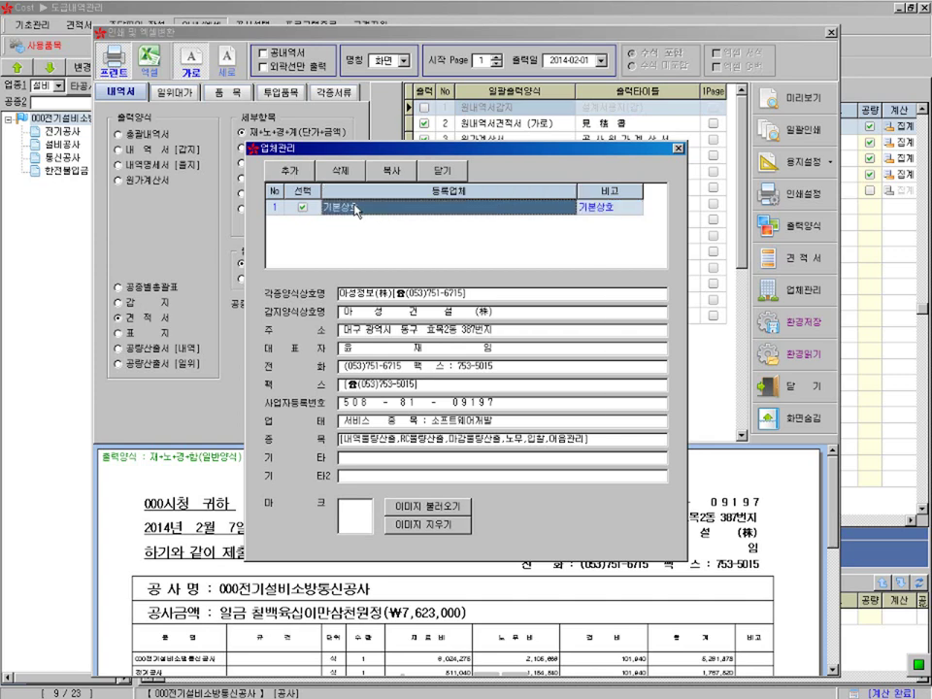
pyautogui.click(394, 173)
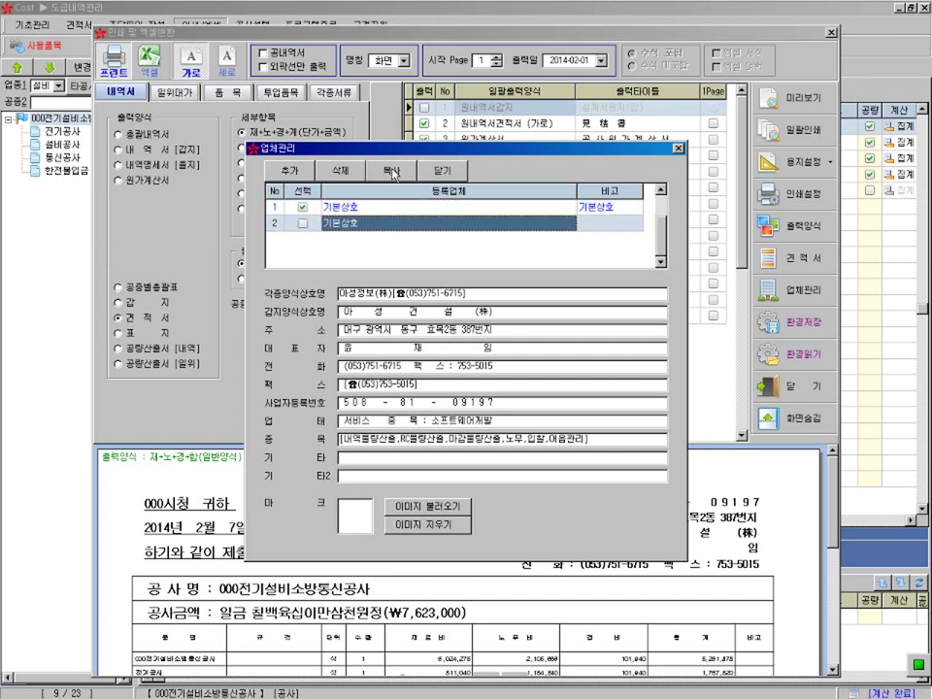
# Step: Make the copied company entry the active one and rename it 아성정보
pyautogui.click(303, 222)
pyautogui.click(394, 218)
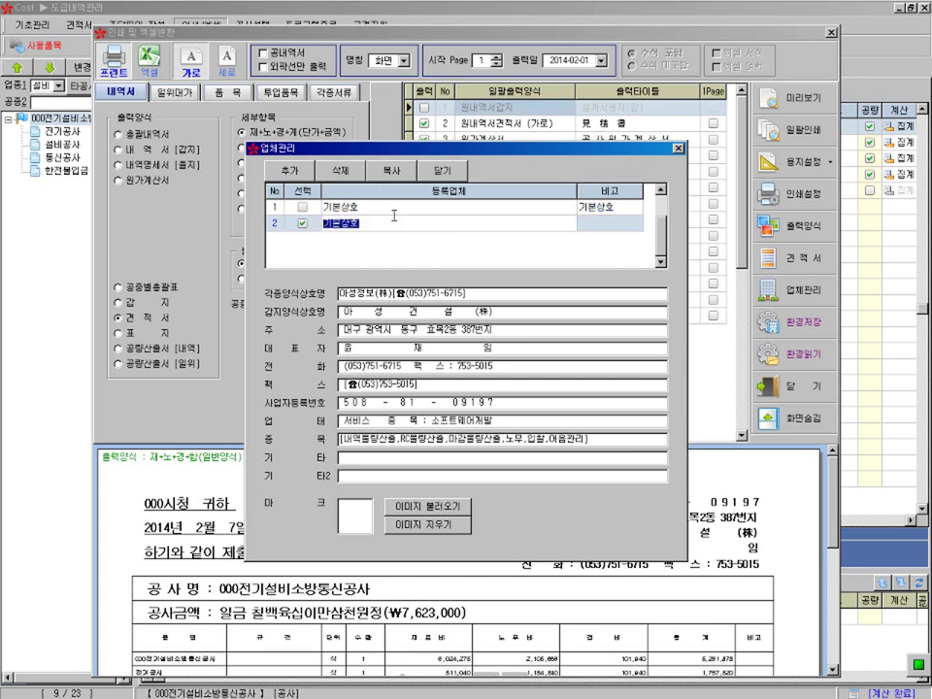
pyautogui.write('아성정보')
pyautogui.press('Return')
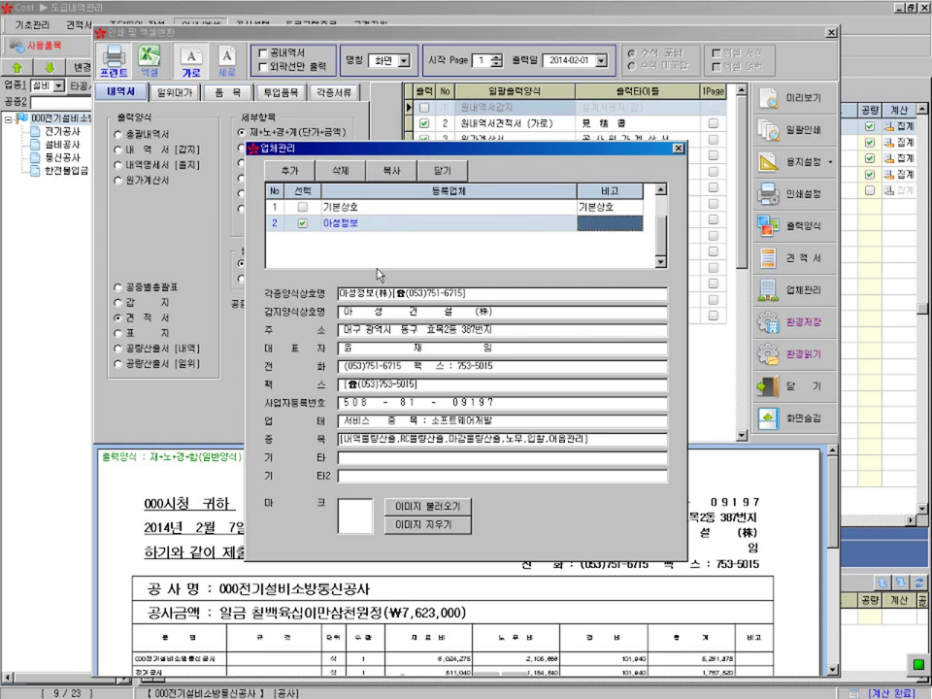
# Step: Change the copied company's 갑지양식상호명 to 아 성 정 보 (株) and close company management
pyautogui.click(417, 309)
pyautogui.press('Delete')
pyautogui.press('Delete')
pyautogui.press('Delete')
pyautogui.press('Delete')
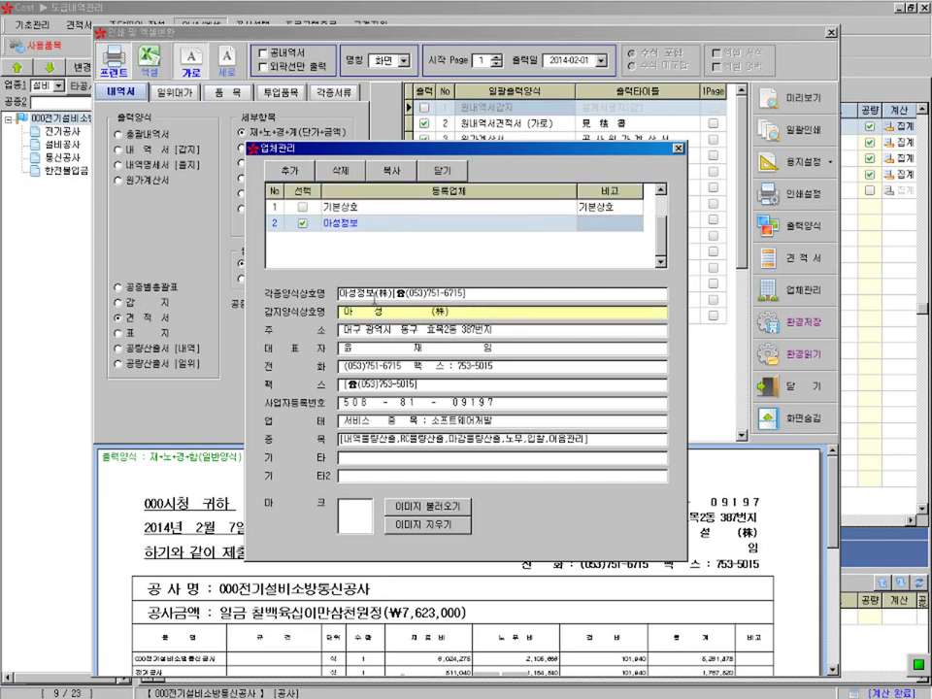
pyautogui.write('정    보')
pyautogui.click(430, 330)
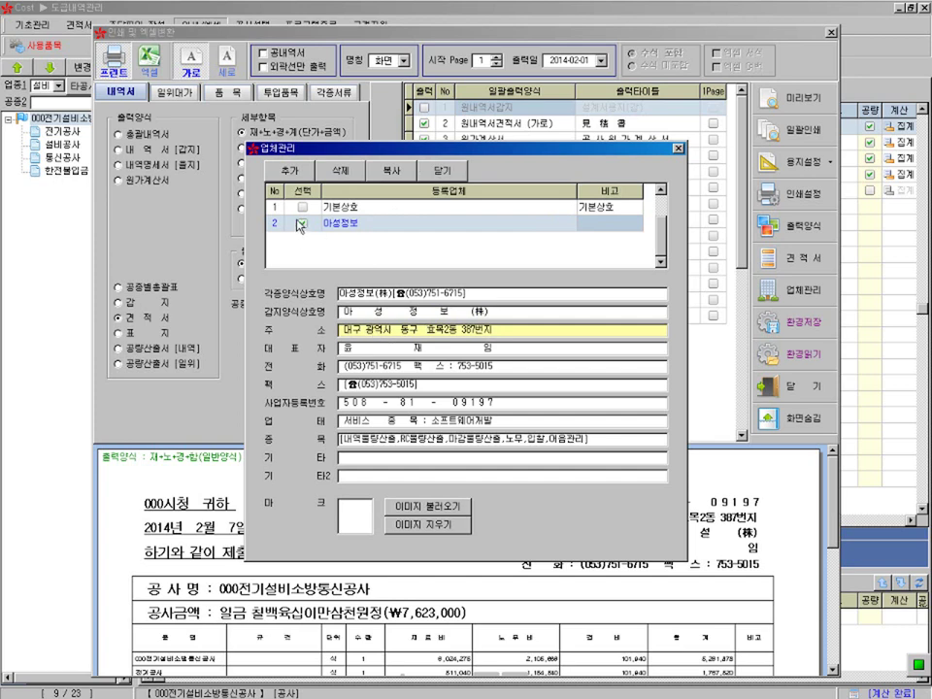
pyautogui.click(358, 225)
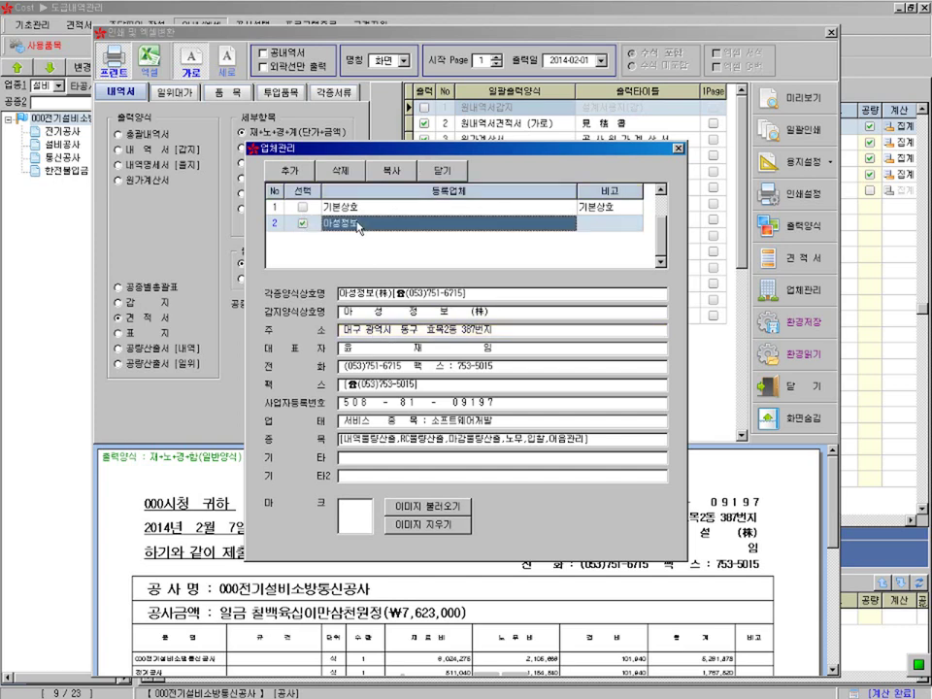
pyautogui.click(452, 170)
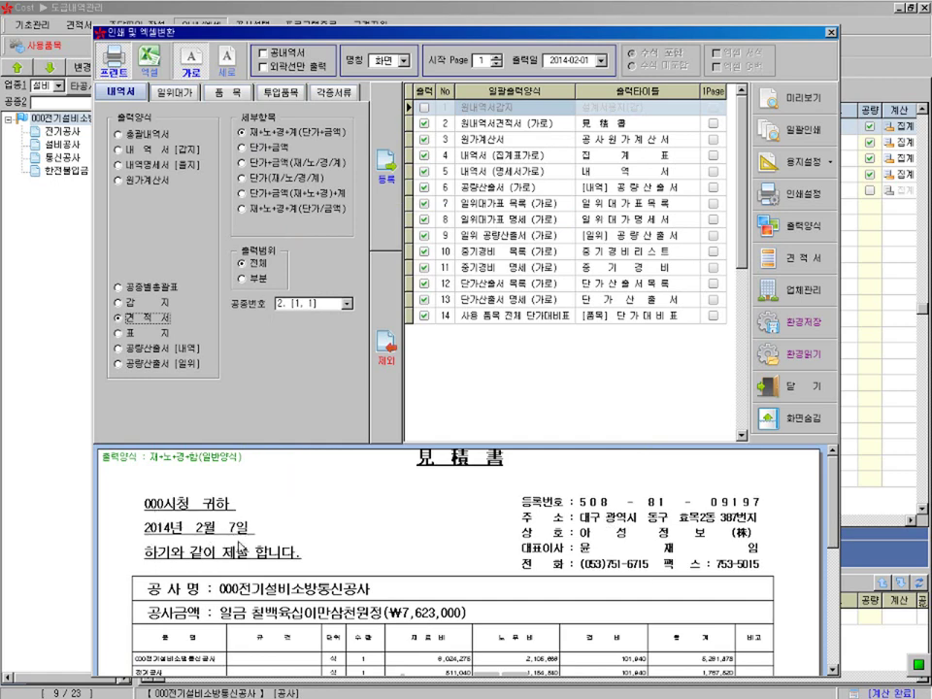
# Step: Close the print window and change the client (발주처) in the project overview to 000 시 청
pyautogui.click(831, 33)
pyautogui.click(171, 67)
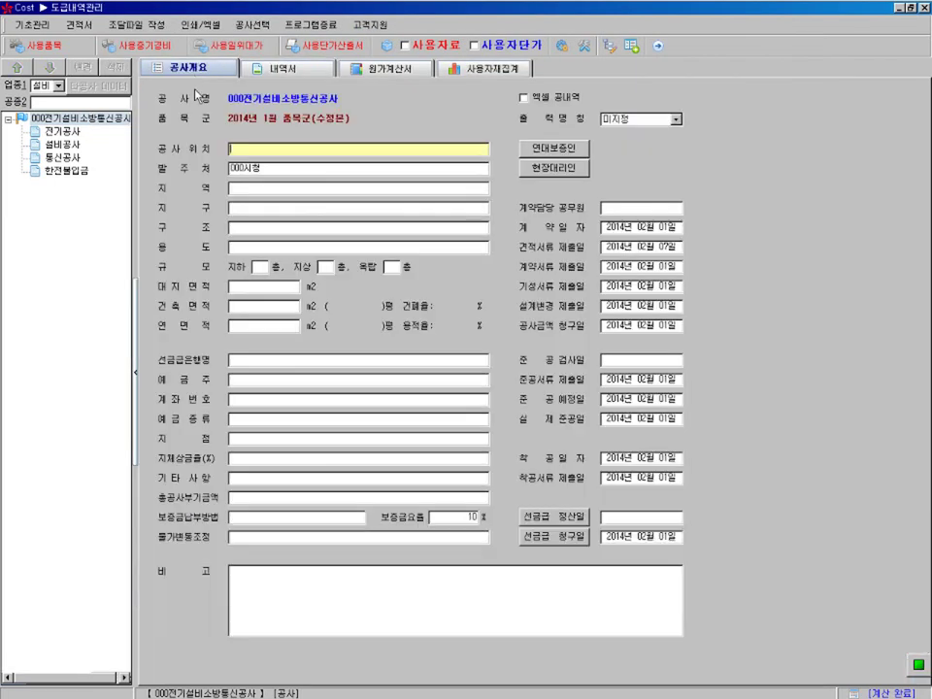
pyautogui.click(289, 168)
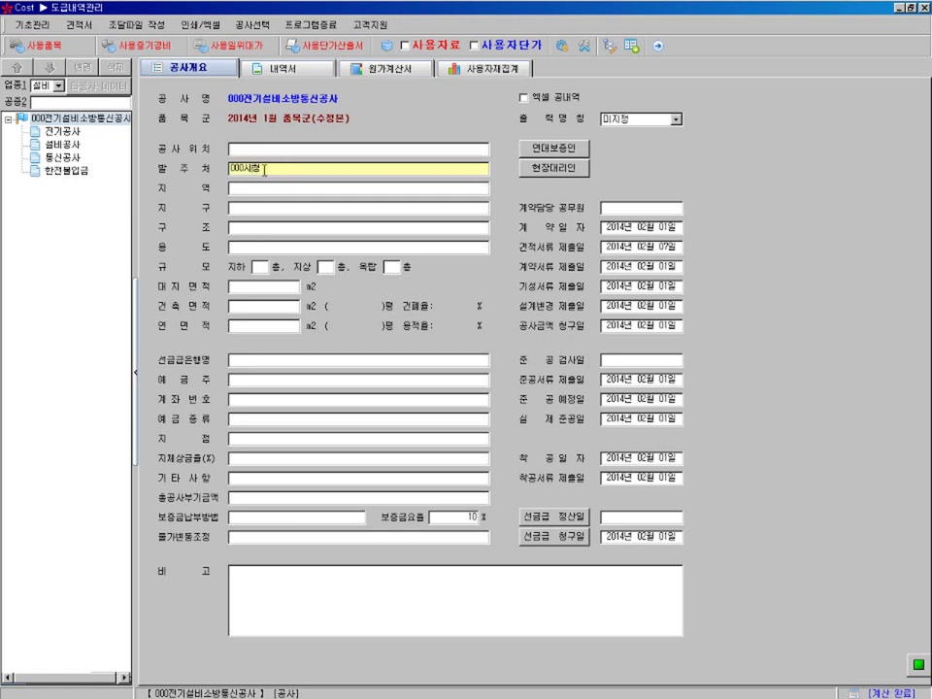
pyautogui.press('BackSpace')
pyautogui.press('BackSpace')
pyautogui.write('시 청')
pyautogui.click(261, 360)
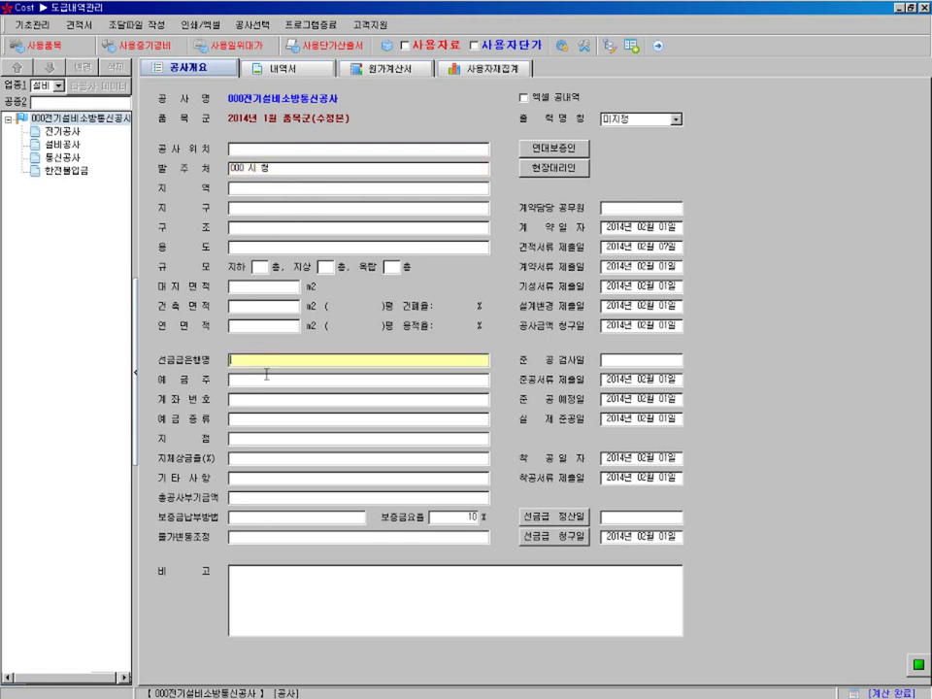
pyautogui.click(249, 381)
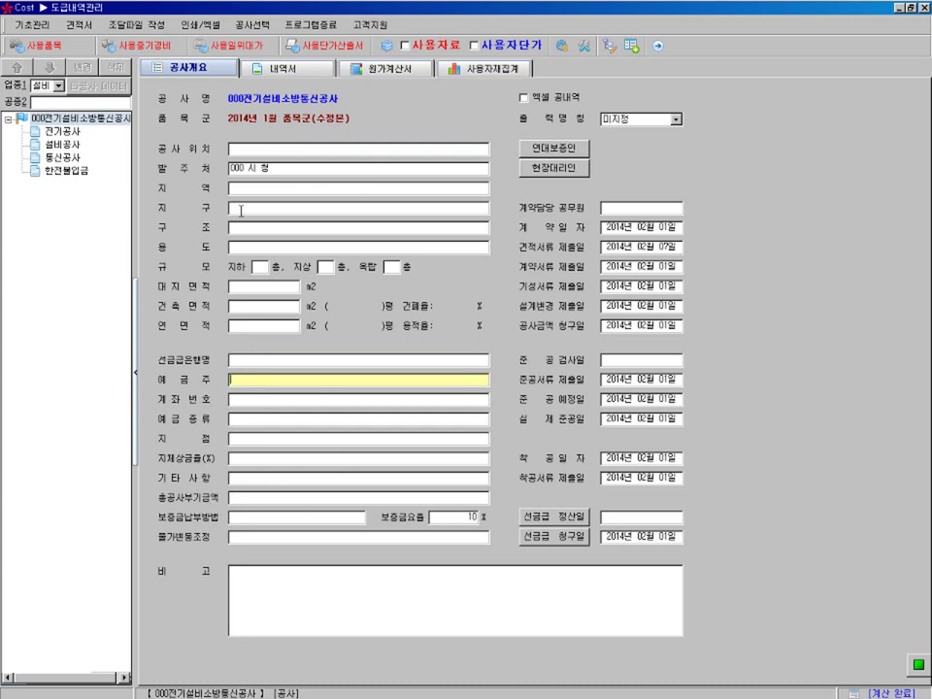
# Step: Examine the advance payment, construction start and contract document forms (각종서류) in the print and Excel conversion window
pyautogui.click(282, 67)
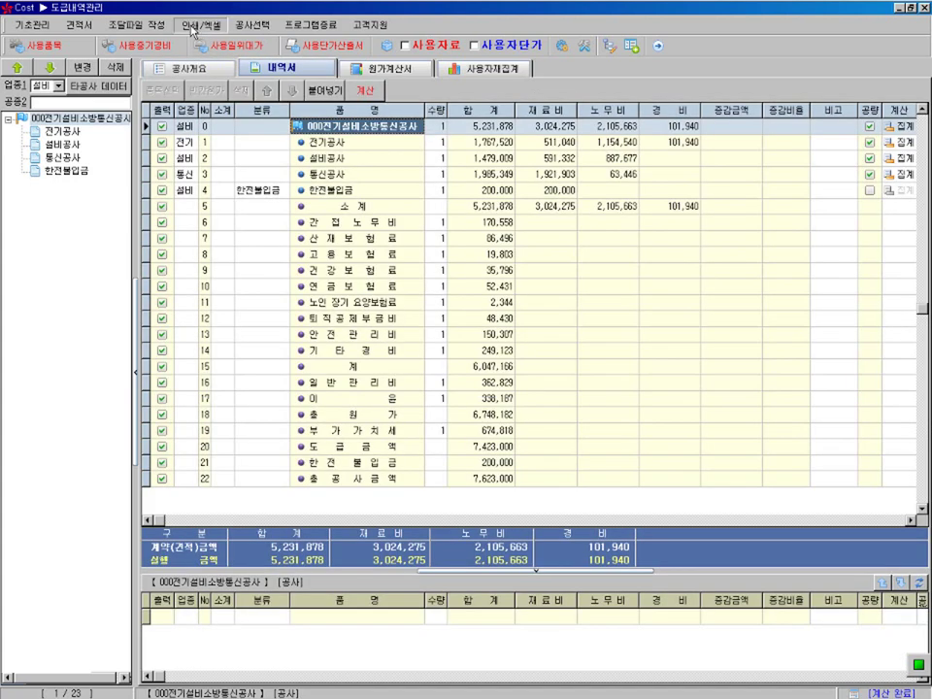
pyautogui.click(204, 24)
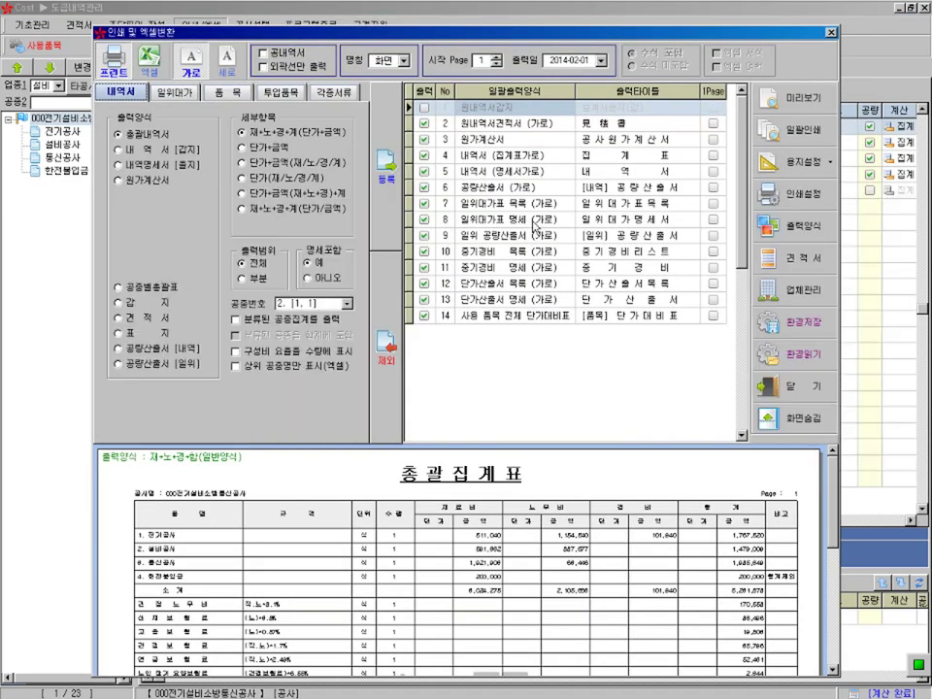
pyautogui.click(333, 92)
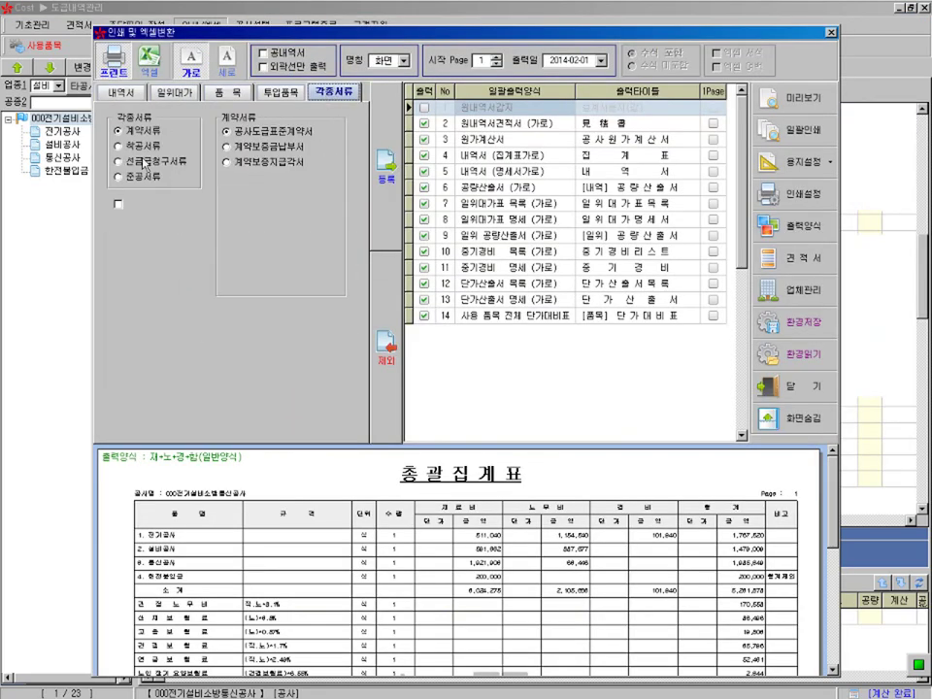
pyautogui.click(185, 175)
pyautogui.click(233, 143)
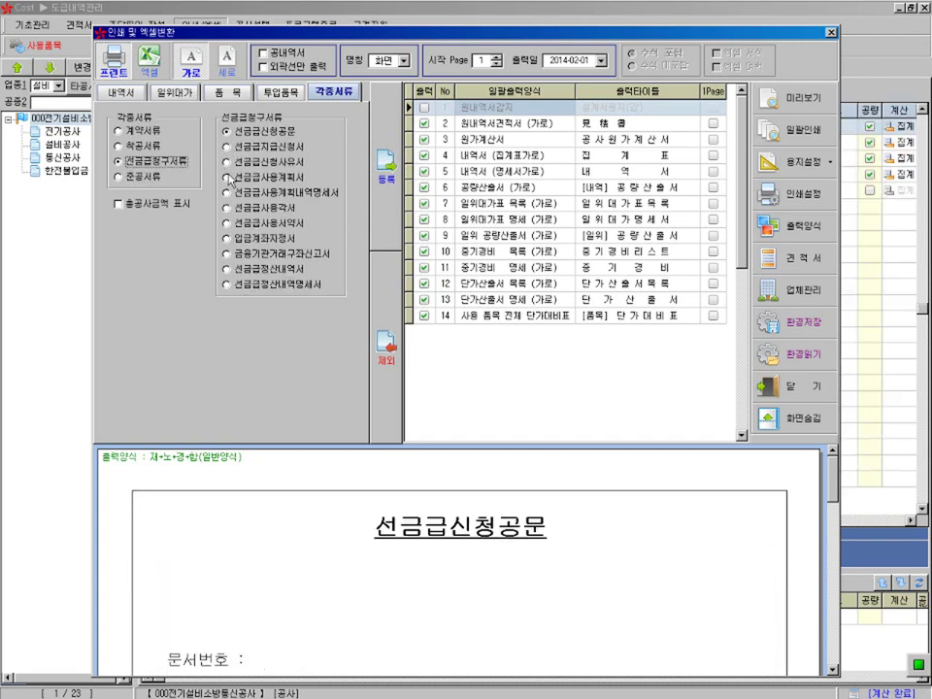
pyautogui.click(230, 181)
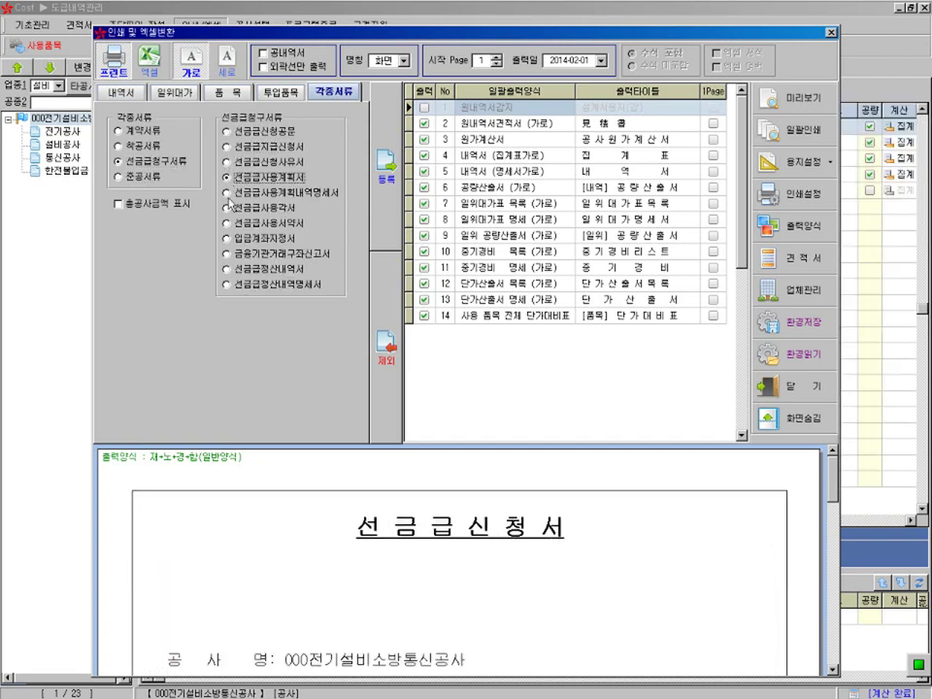
pyautogui.click(228, 208)
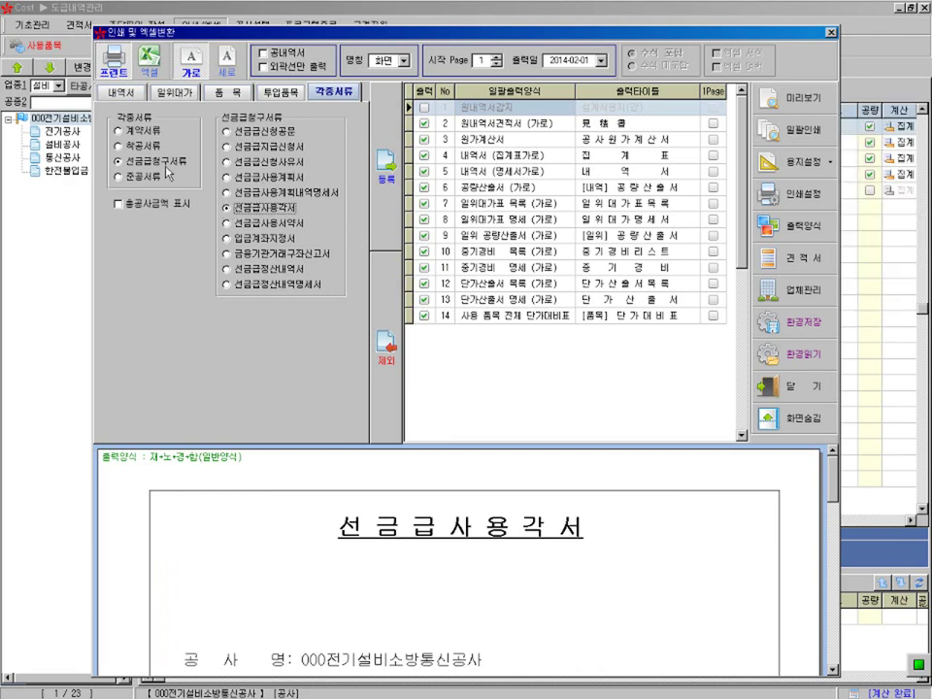
pyautogui.click(125, 146)
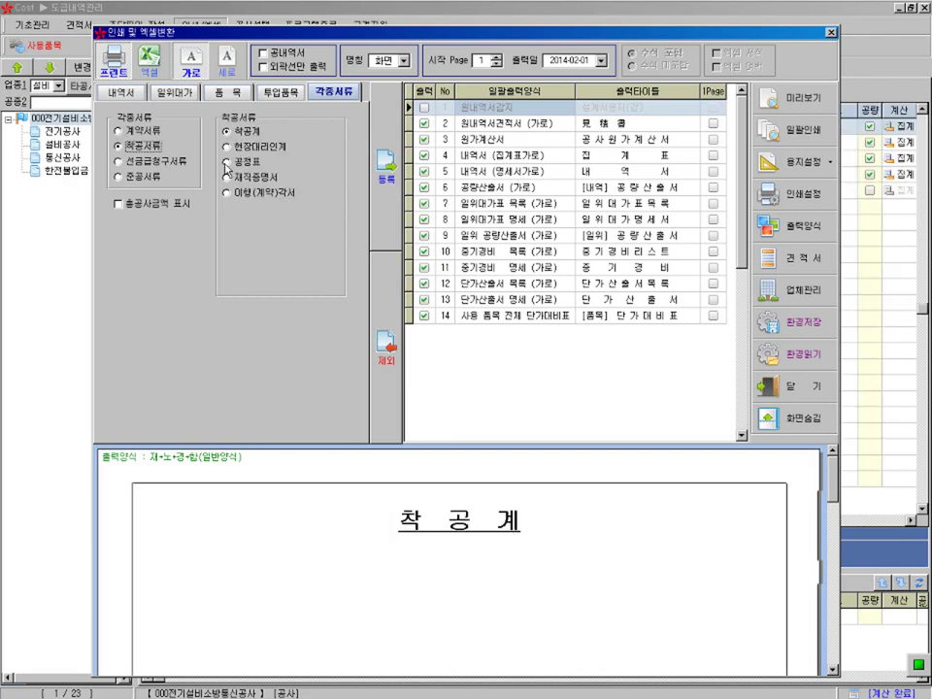
pyautogui.click(228, 177)
pyautogui.click(227, 192)
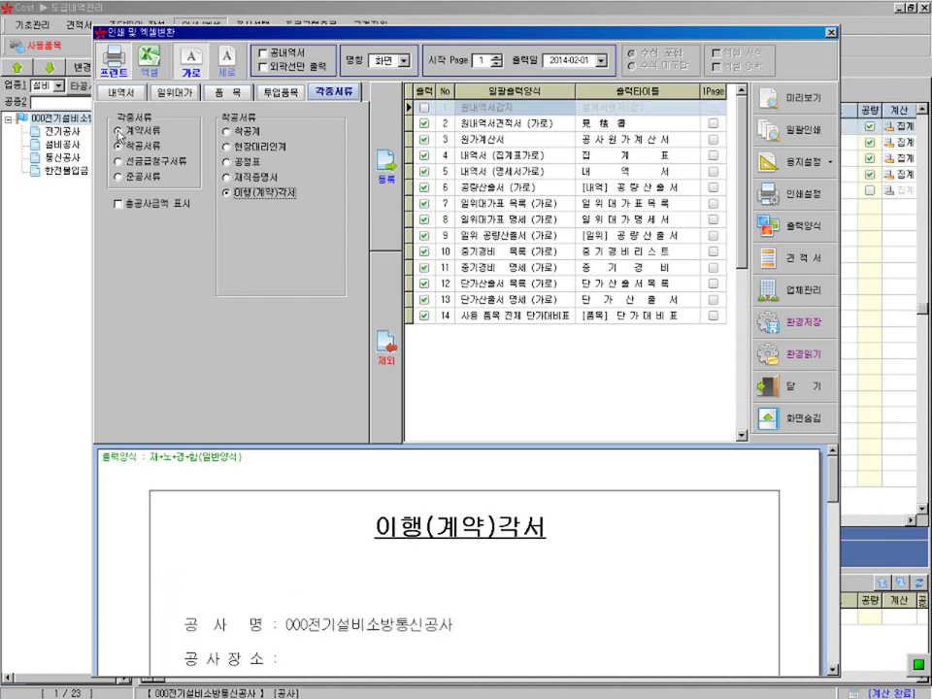
pyautogui.click(119, 131)
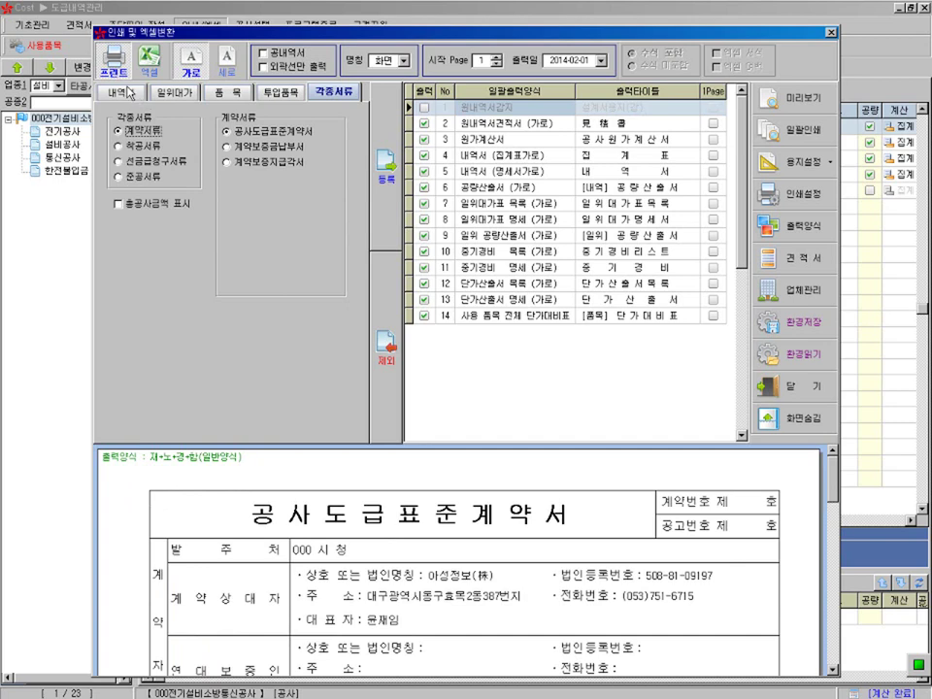
# Step: Preview the estimate form (견적서) to check the client name, and close the print window
pyautogui.click(129, 94)
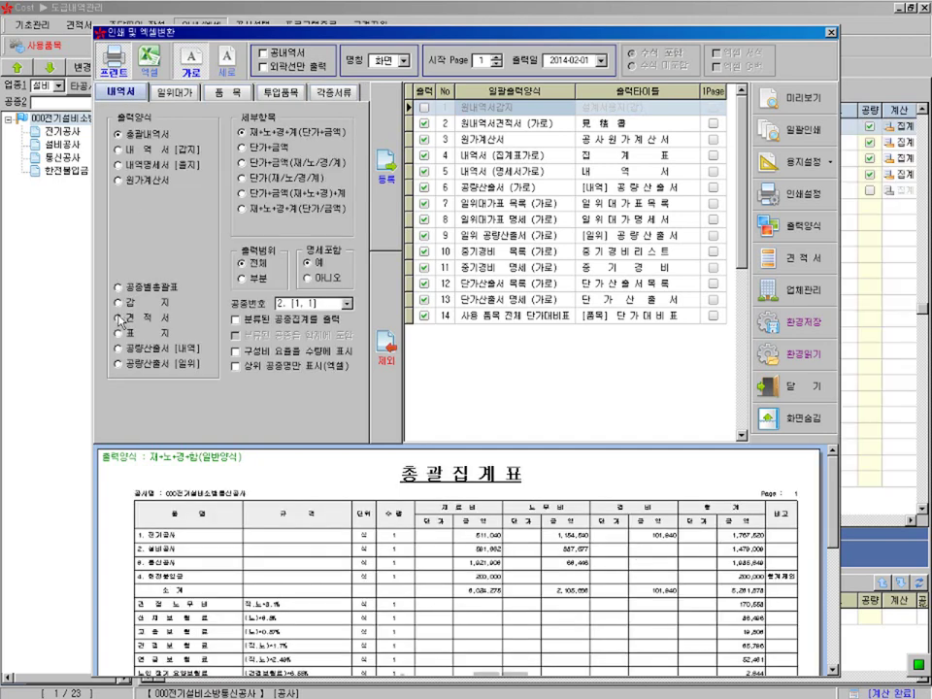
pyautogui.click(118, 318)
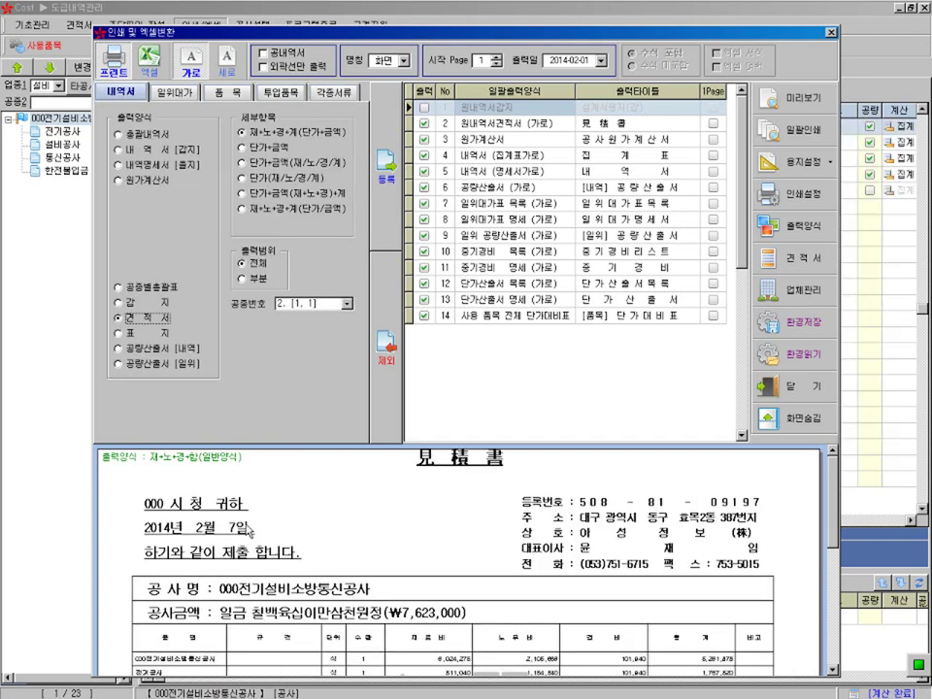
pyautogui.click(832, 36)
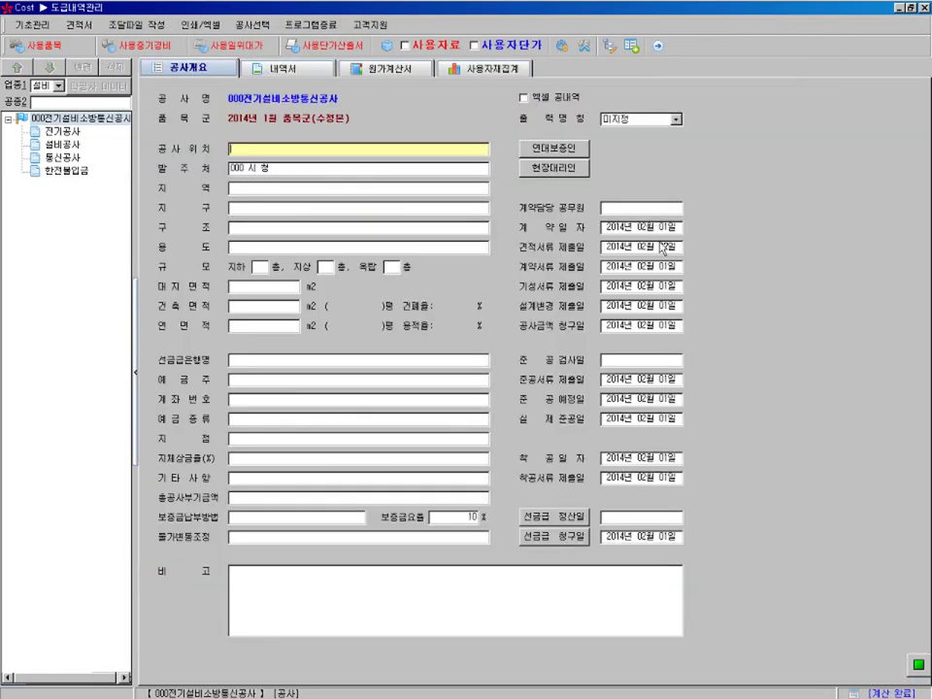
# Step: Set the estimate submission date (견적서류 제출일) in the project overview to 2014-02-10
pyautogui.click(673, 248)
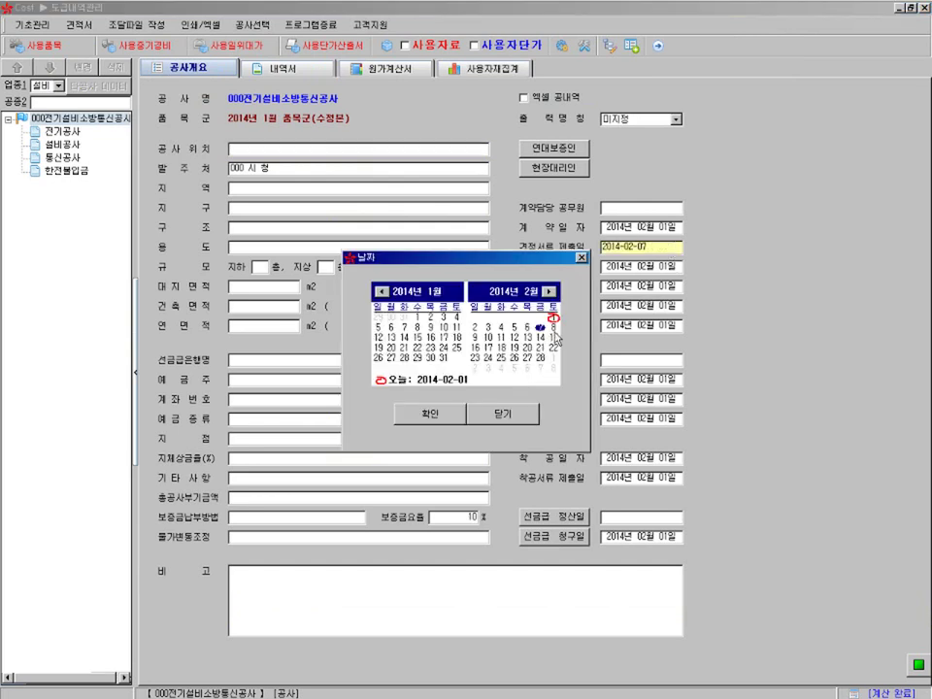
pyautogui.click(489, 340)
pyautogui.click(440, 415)
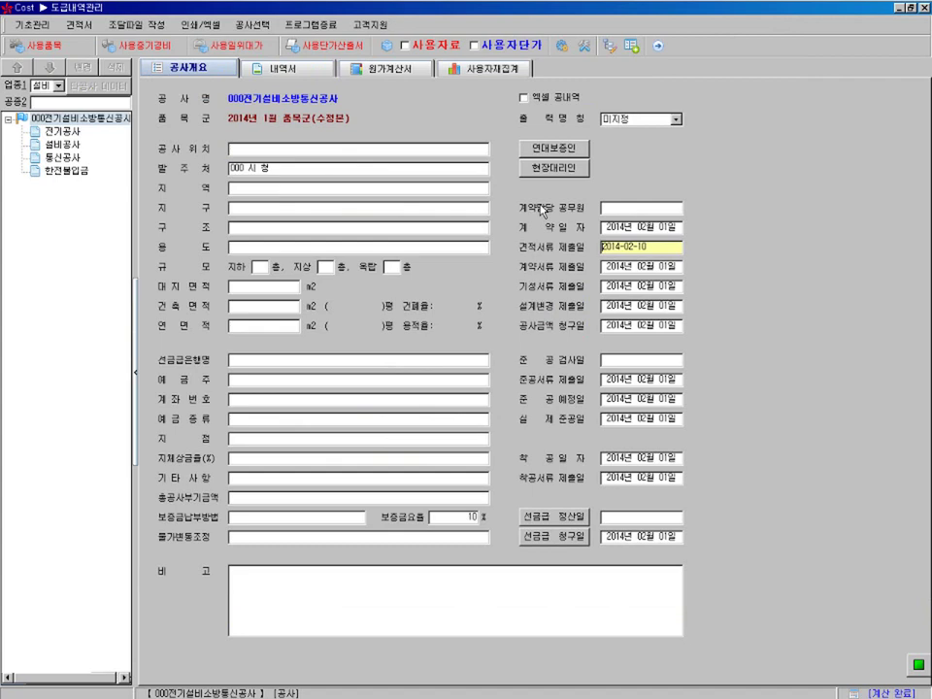
# Step: Reopen the print window from the cost breakdown and preview the estimate form (견적서) to check its submission date
pyautogui.click(292, 69)
pyautogui.click(207, 24)
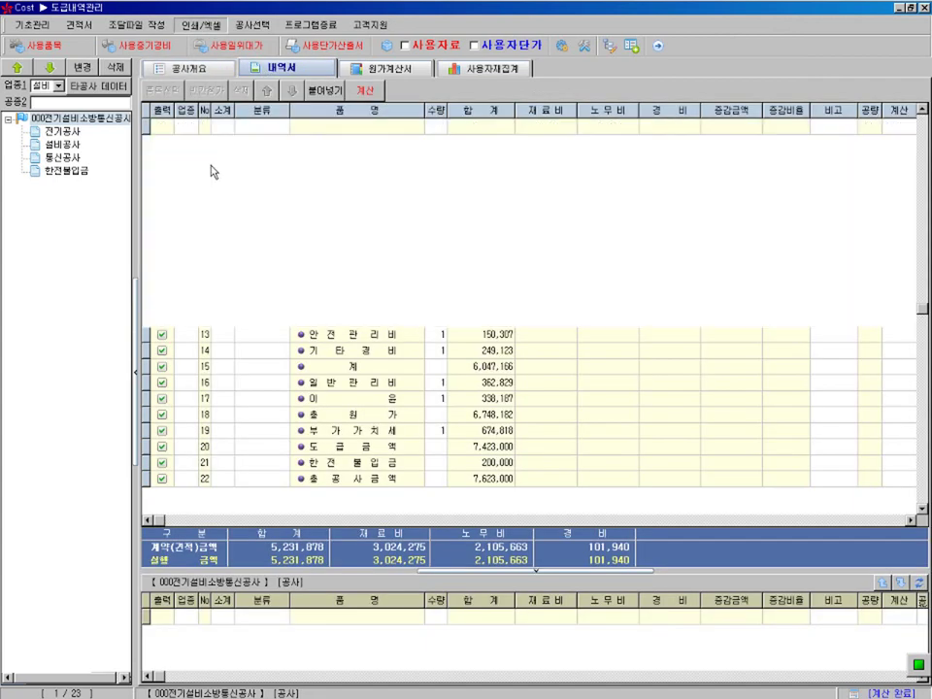
pyautogui.click(122, 317)
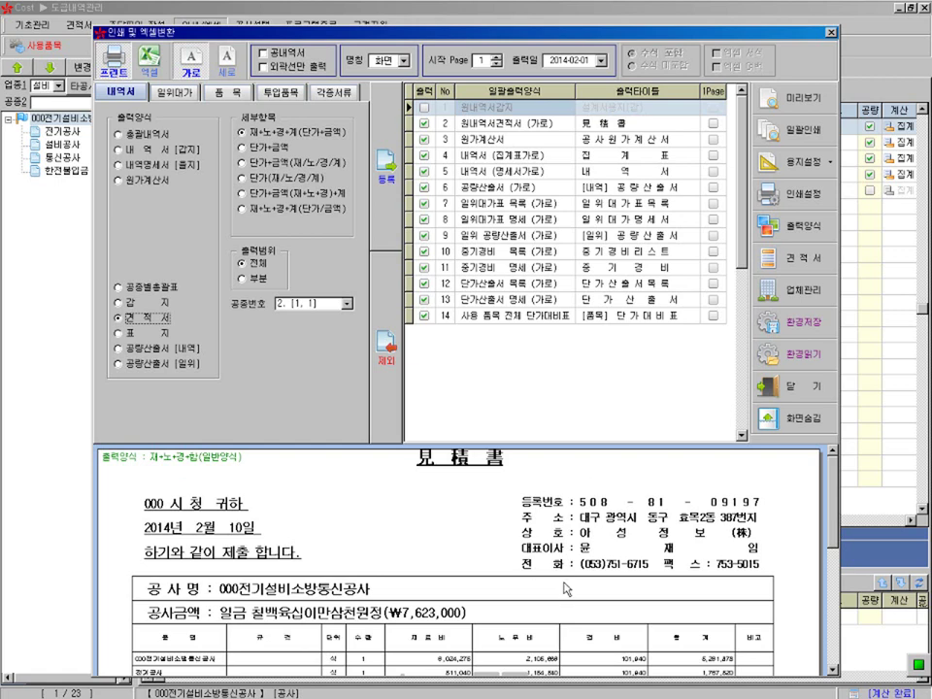
# Step: Open the estimate form's output item list (출력 항목) and look over the company name and phone items under 상호
pyautogui.rightClick(449, 493)
pyautogui.click(491, 499)
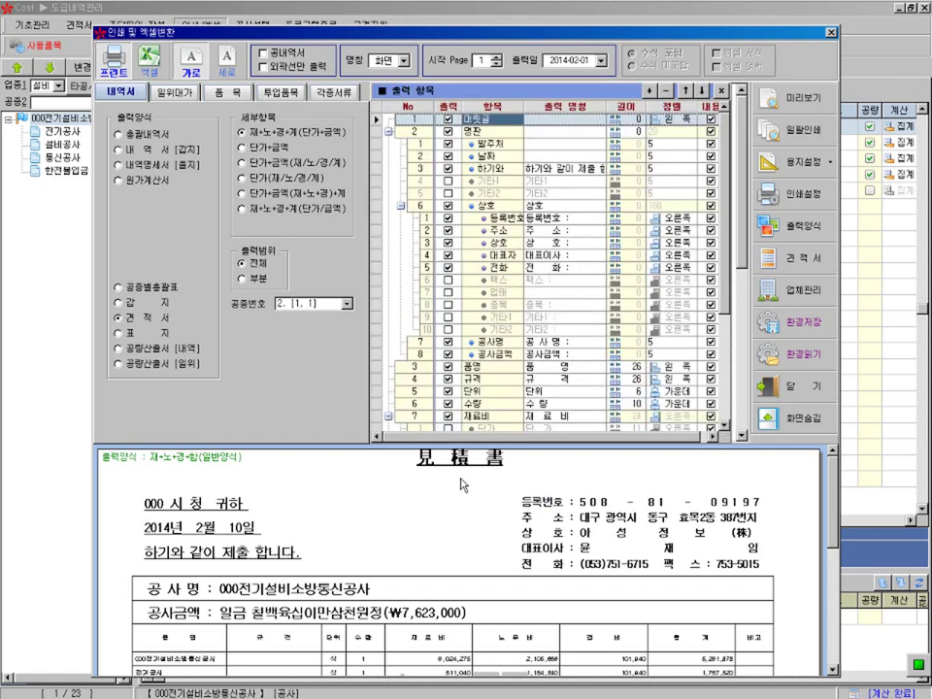
pyautogui.moveTo(579, 221); pyautogui.dragTo(575, 256)
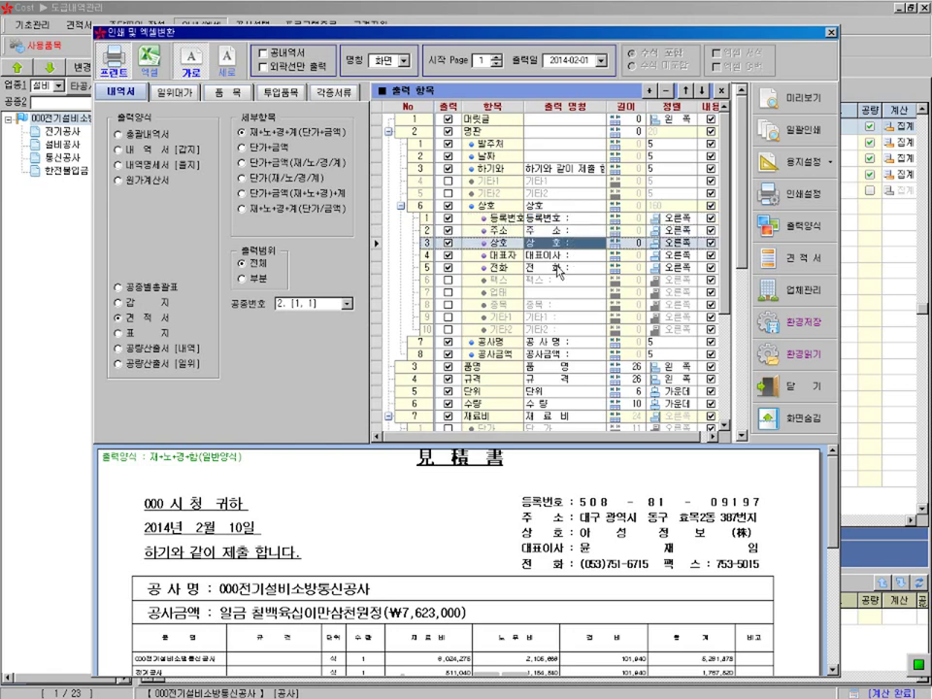
pyautogui.click(574, 266)
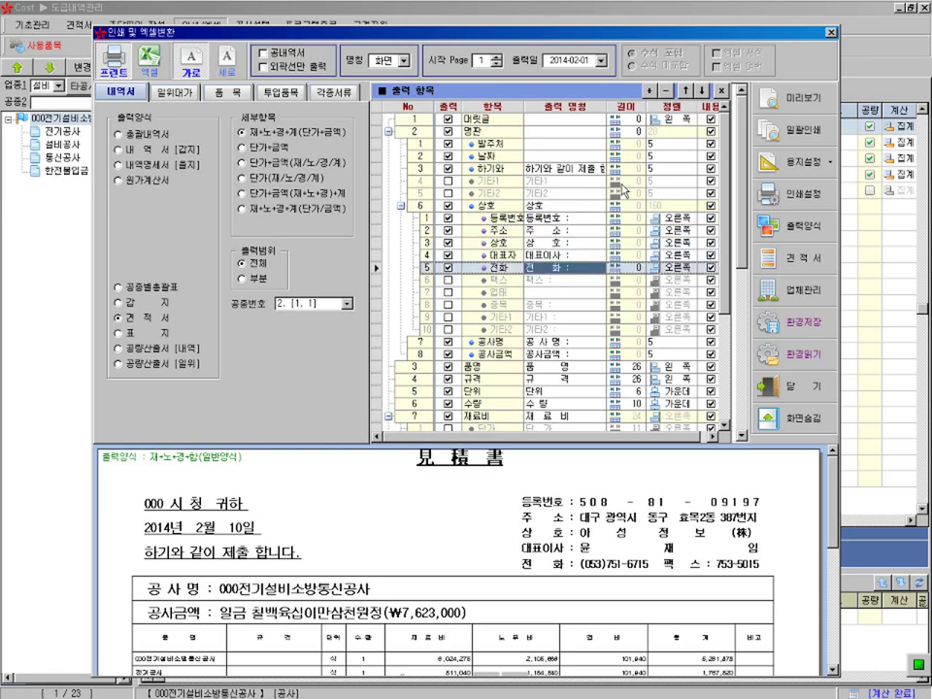
# Step: Reopen the print window, preview the estimate form (견적서), and examine the estimate and cost statement (원가계산서) entries in the batch print list
pyautogui.click(830, 34)
pyautogui.click(393, 175)
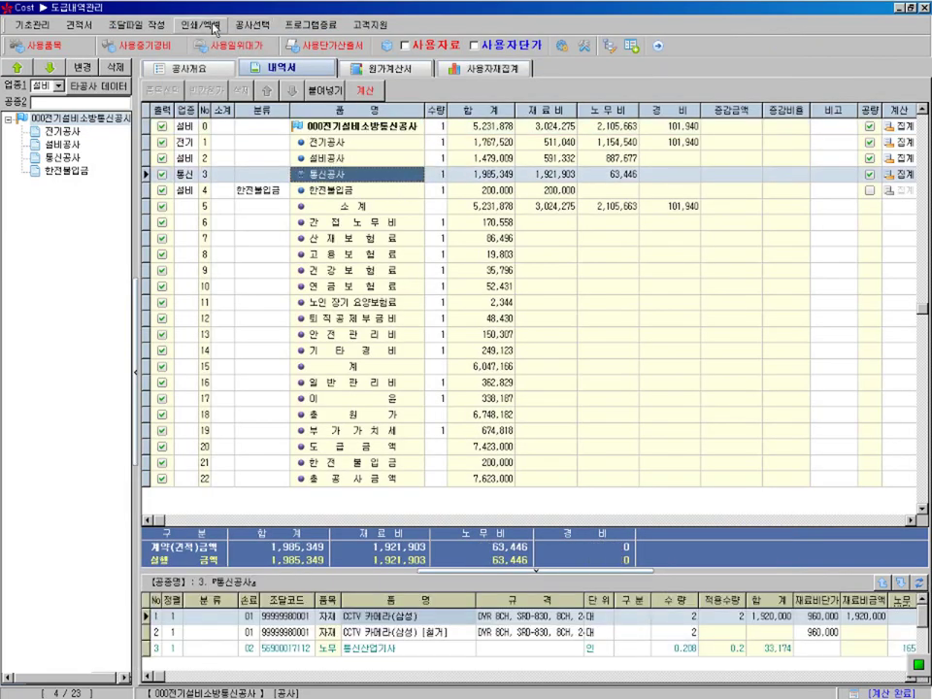
pyautogui.click(216, 27)
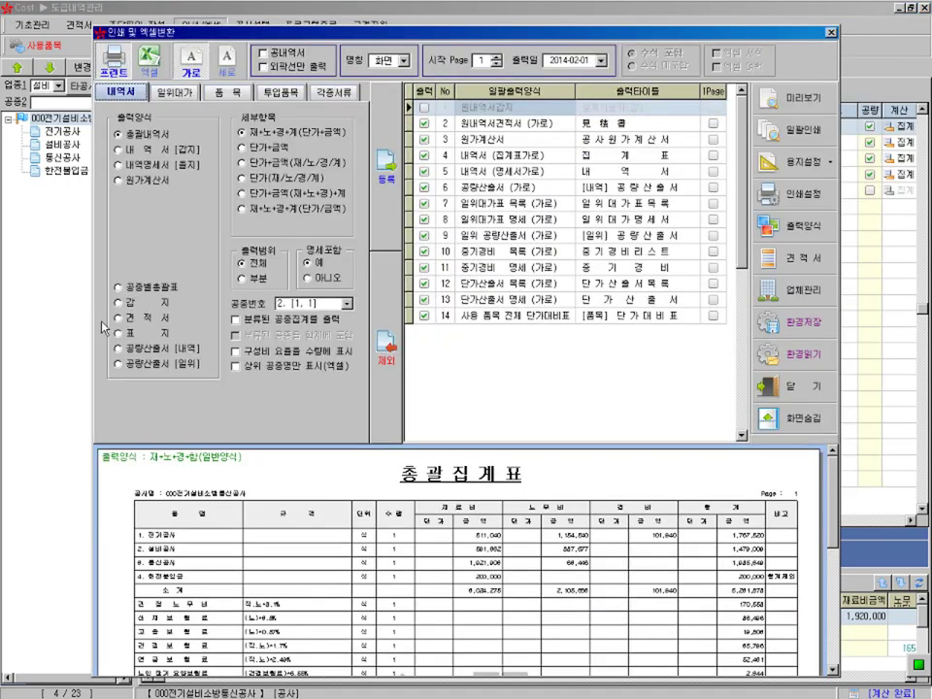
pyautogui.click(118, 318)
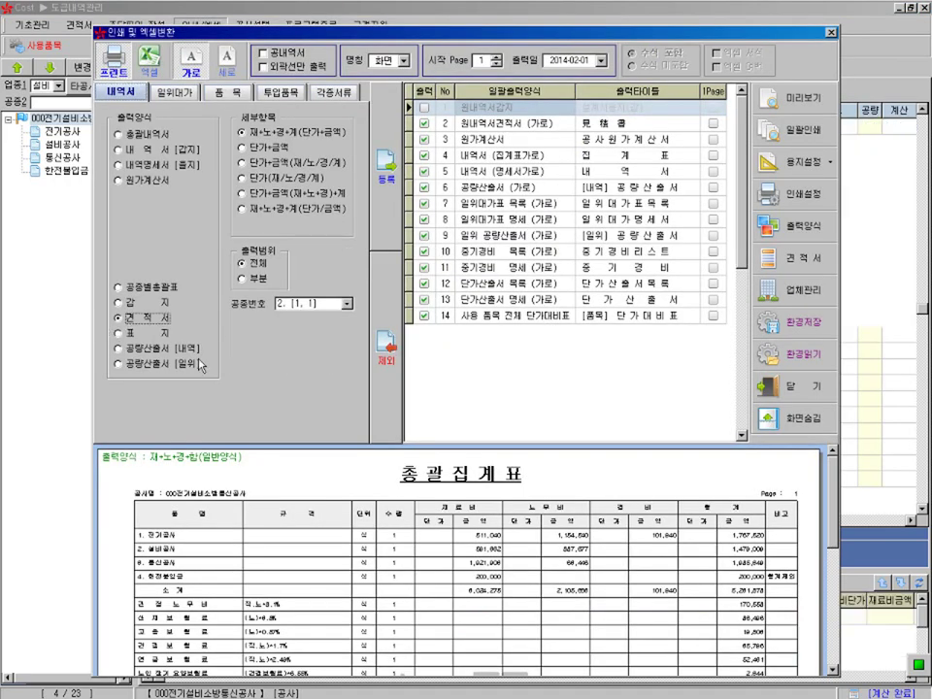
pyautogui.click(440, 122)
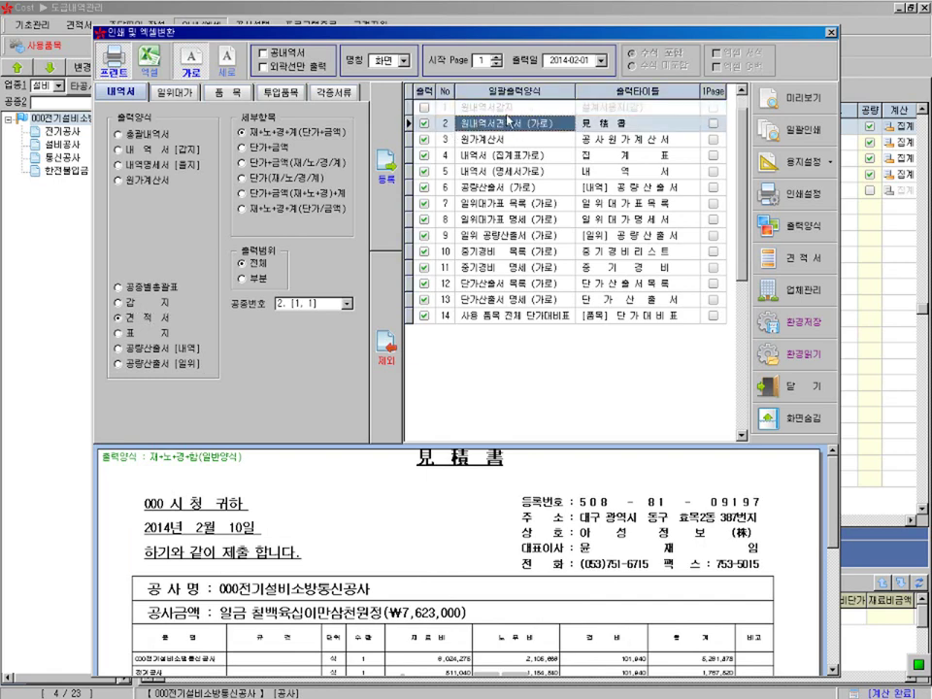
pyautogui.click(475, 138)
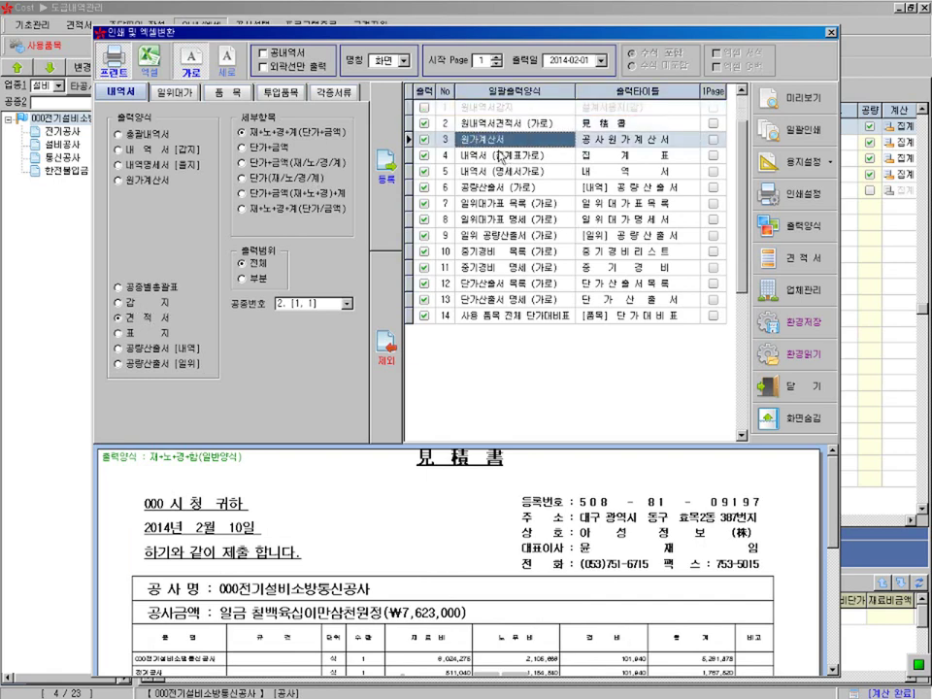
# Step: Switch the output to Excel and register the estimate form (견적서) after 원내역서갑지 in the batch conversion list
pyautogui.click(139, 68)
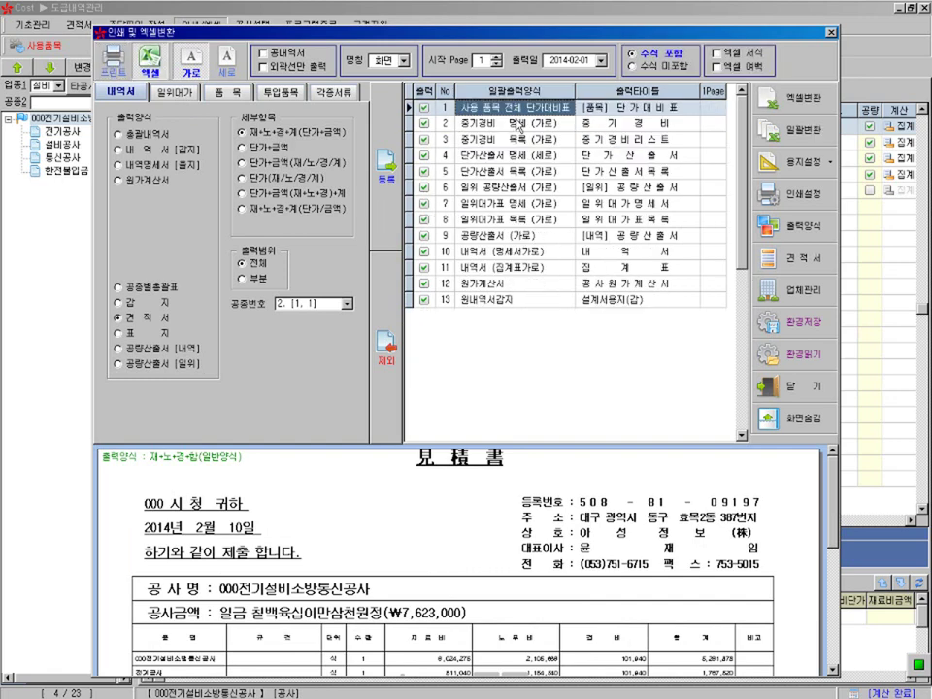
pyautogui.click(542, 303)
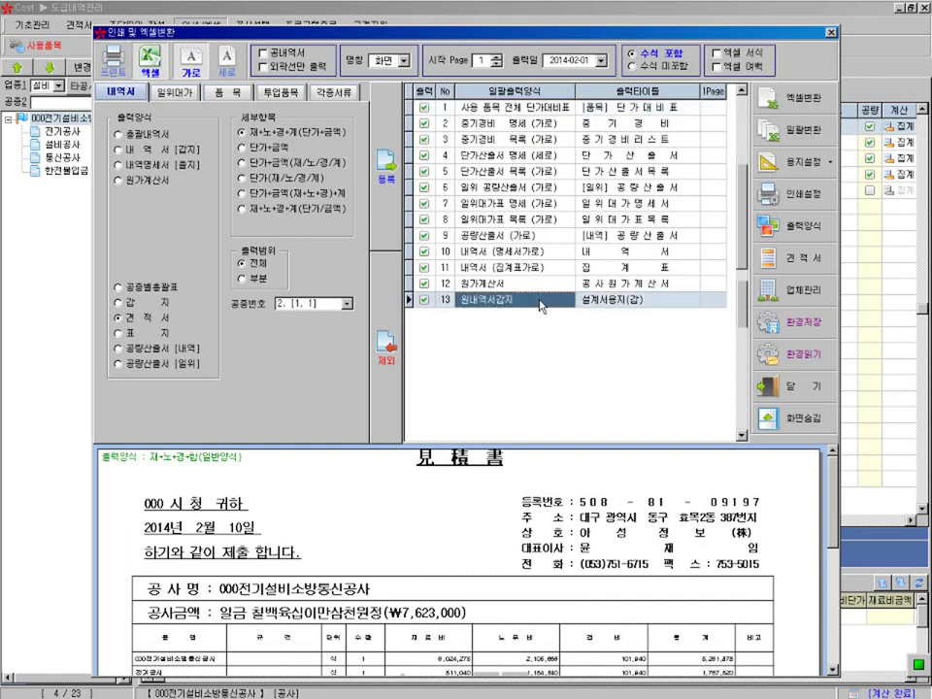
pyautogui.click(524, 113)
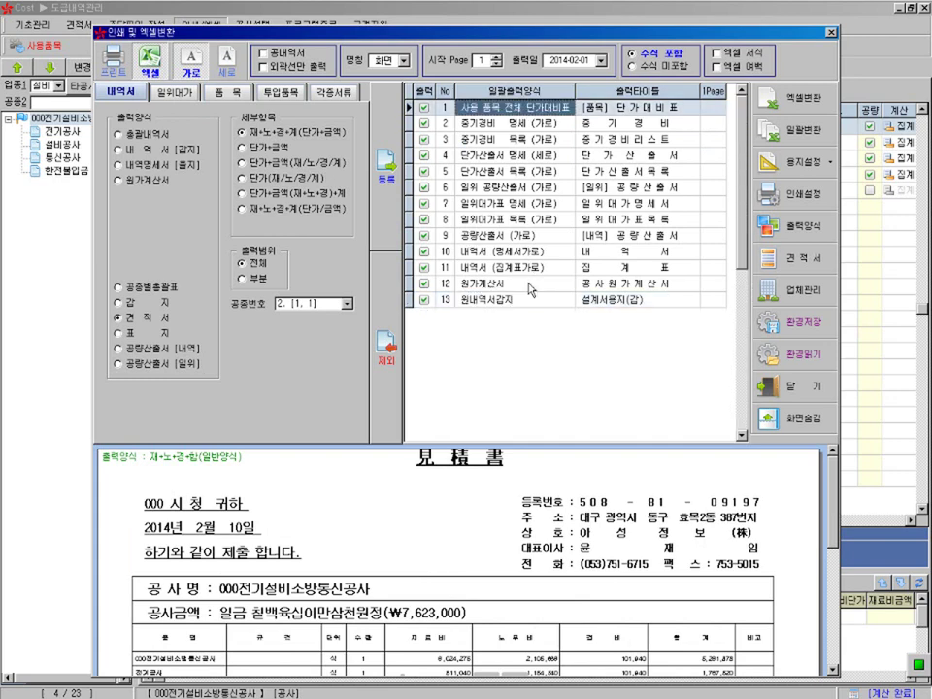
pyautogui.click(624, 308)
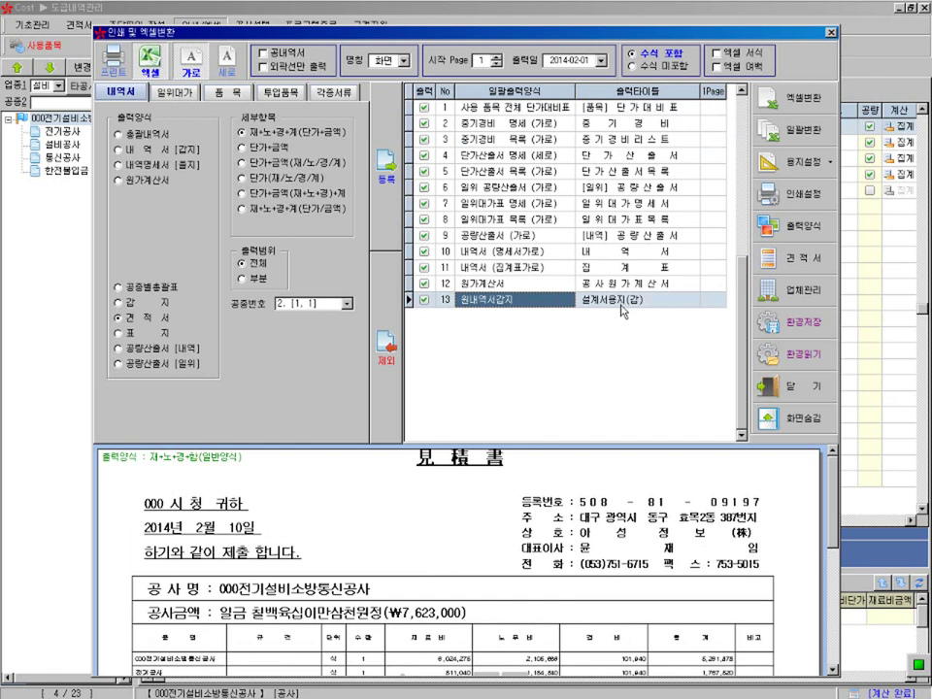
pyautogui.click(622, 110)
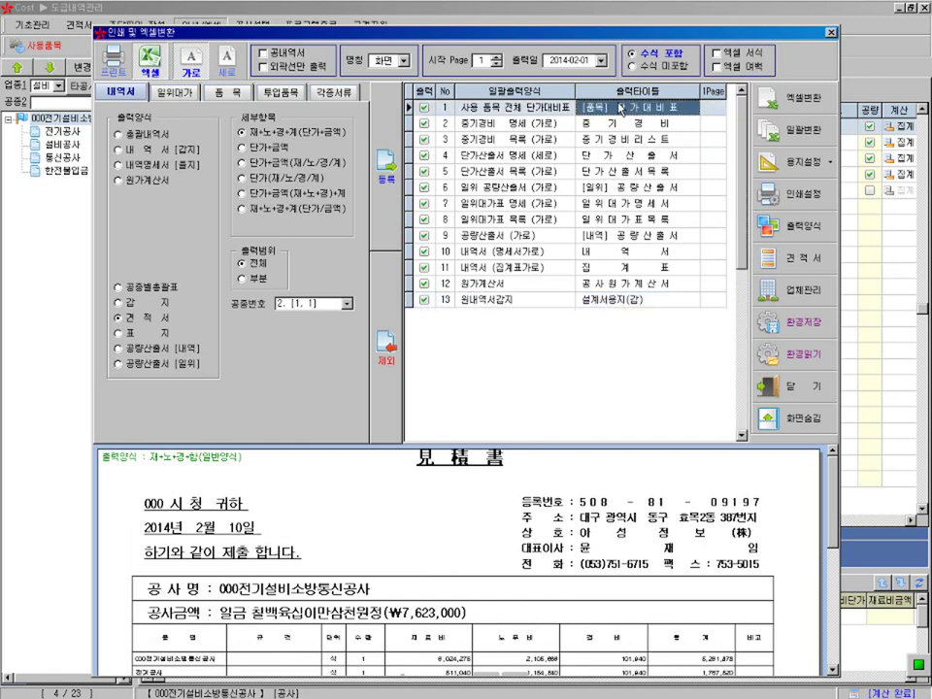
pyautogui.click(602, 302)
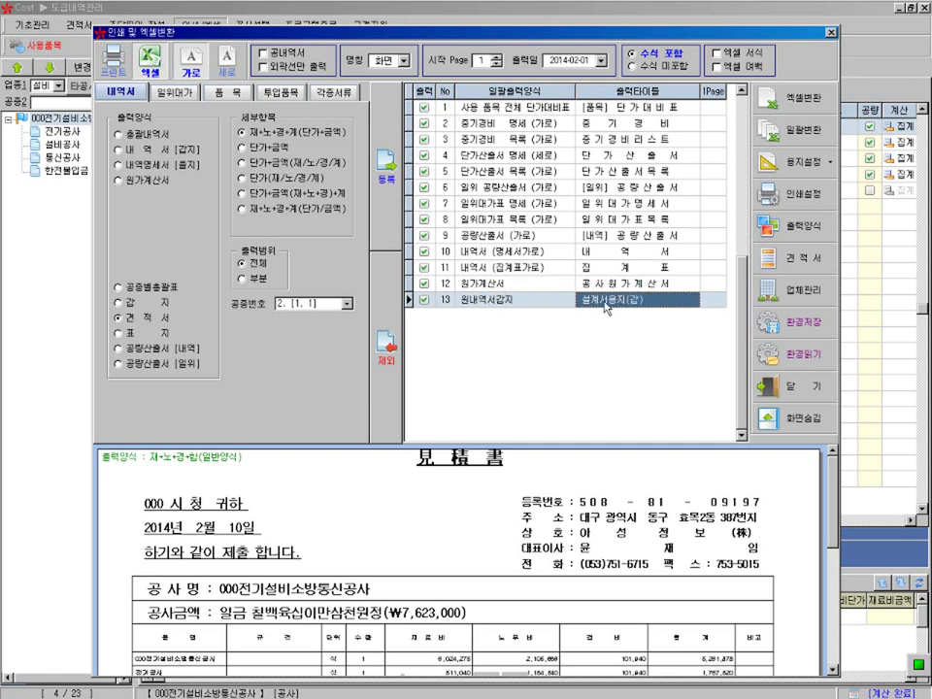
pyautogui.click(563, 303)
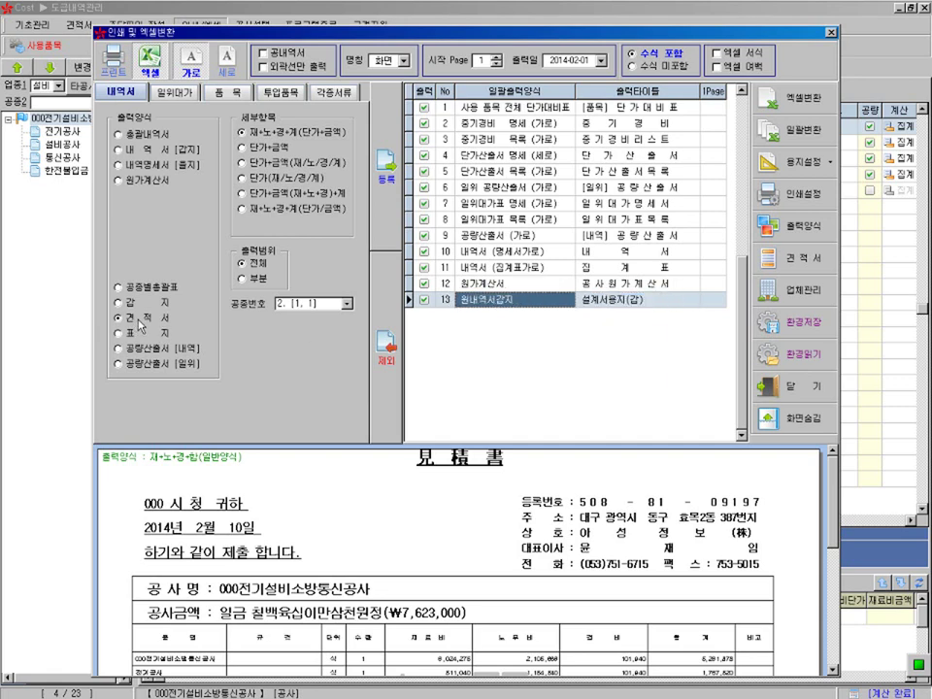
pyautogui.click(389, 219)
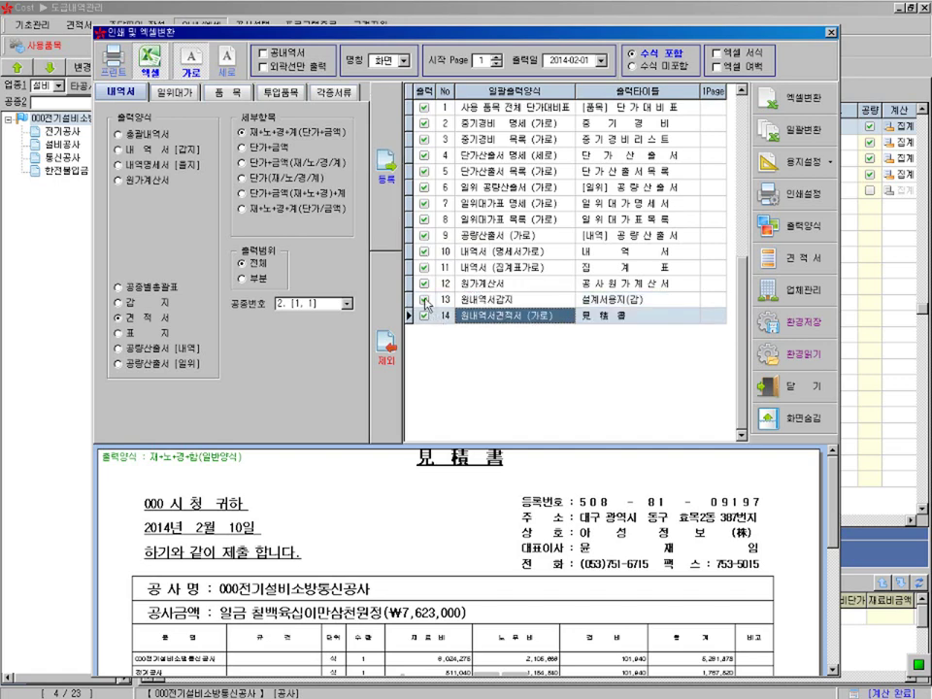
# Step: Look over the Excel batch list order, comparing 원내역서갑지 and the registered estimate (見積書) with the first three entries
pyautogui.click(447, 305)
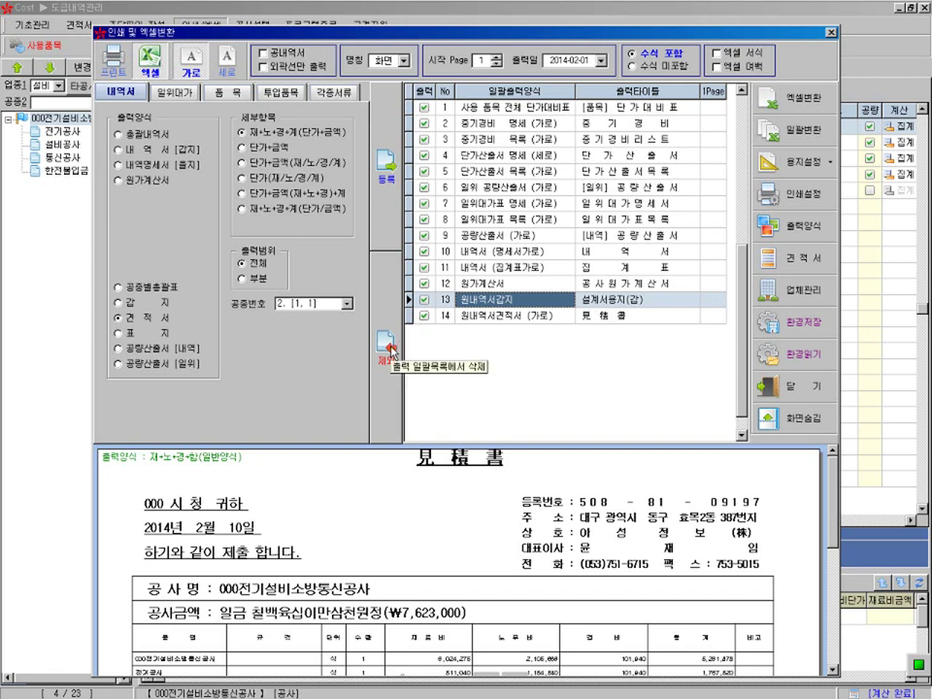
pyautogui.click(571, 312)
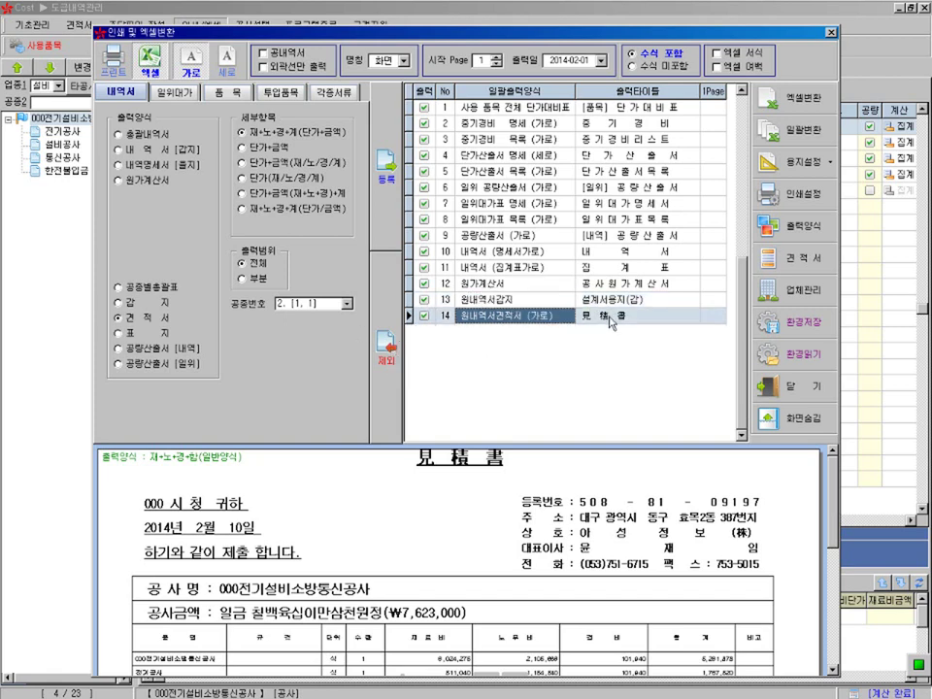
pyautogui.click(580, 314)
pyautogui.click(613, 109)
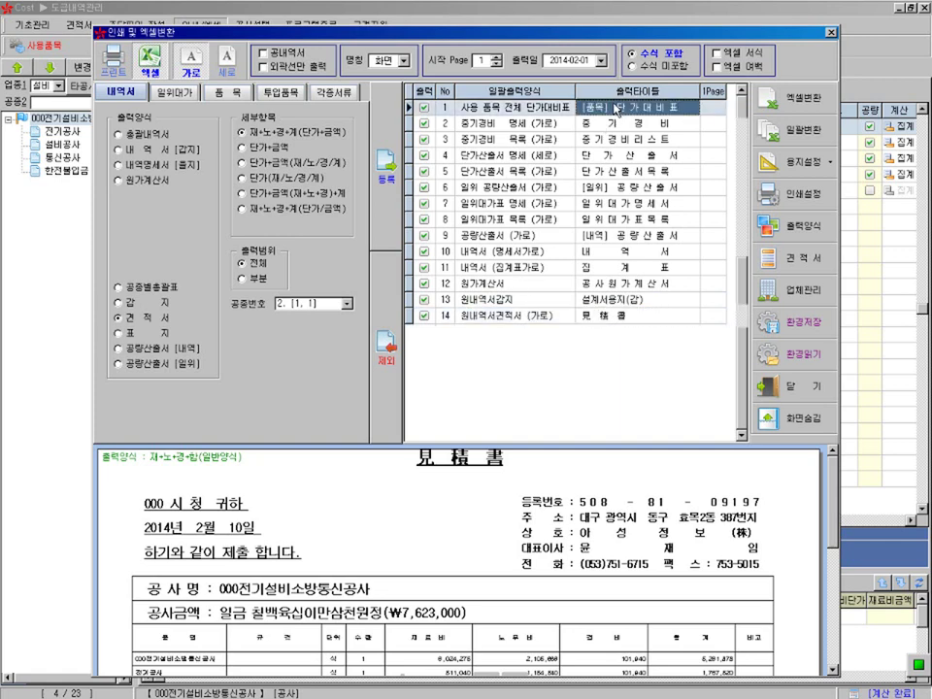
pyautogui.click(612, 125)
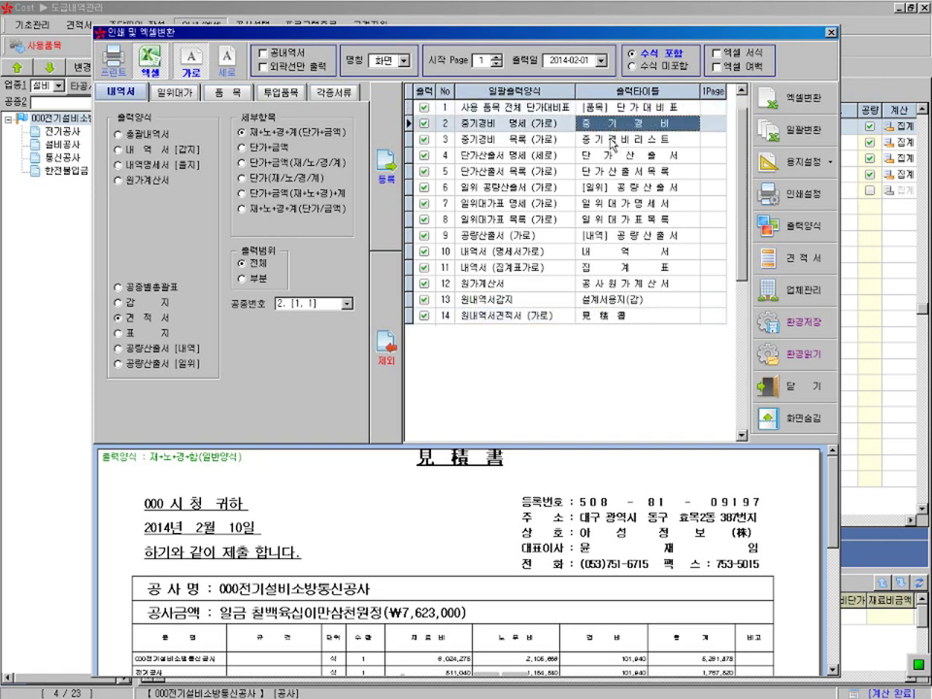
pyautogui.click(607, 142)
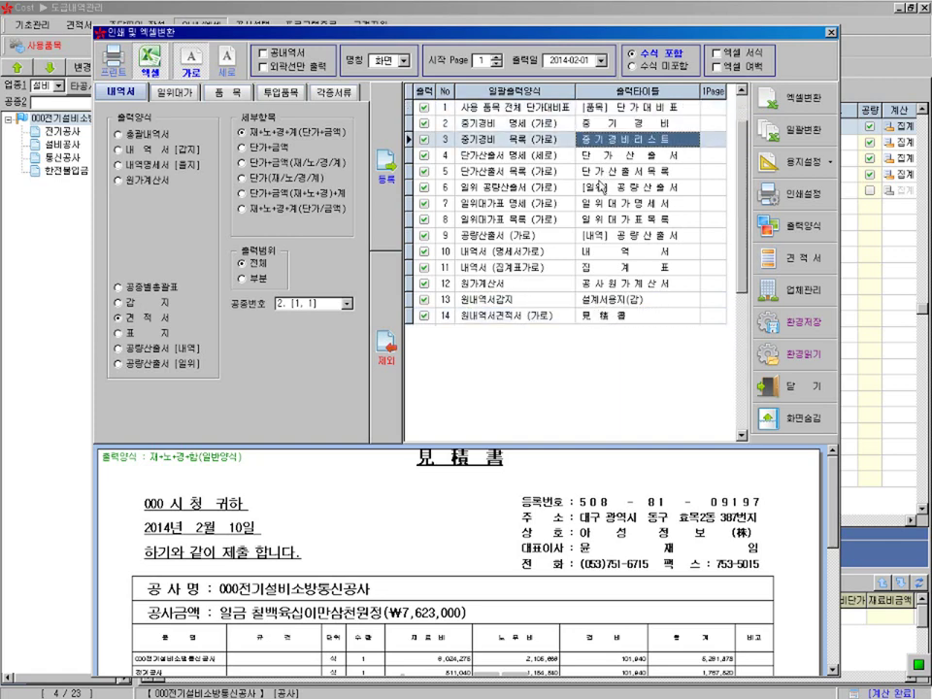
pyautogui.click(595, 319)
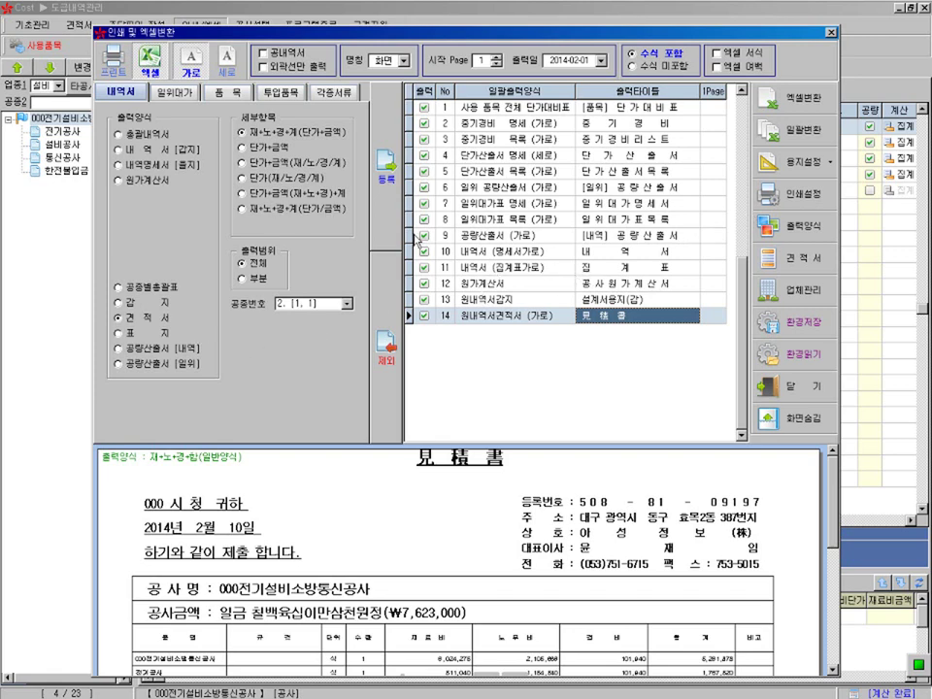
# Step: Open the paper settings (용지설정) of the registered estimate form, view the material cost (재료비) item's sub-items, and close the settings
pyautogui.click(796, 167)
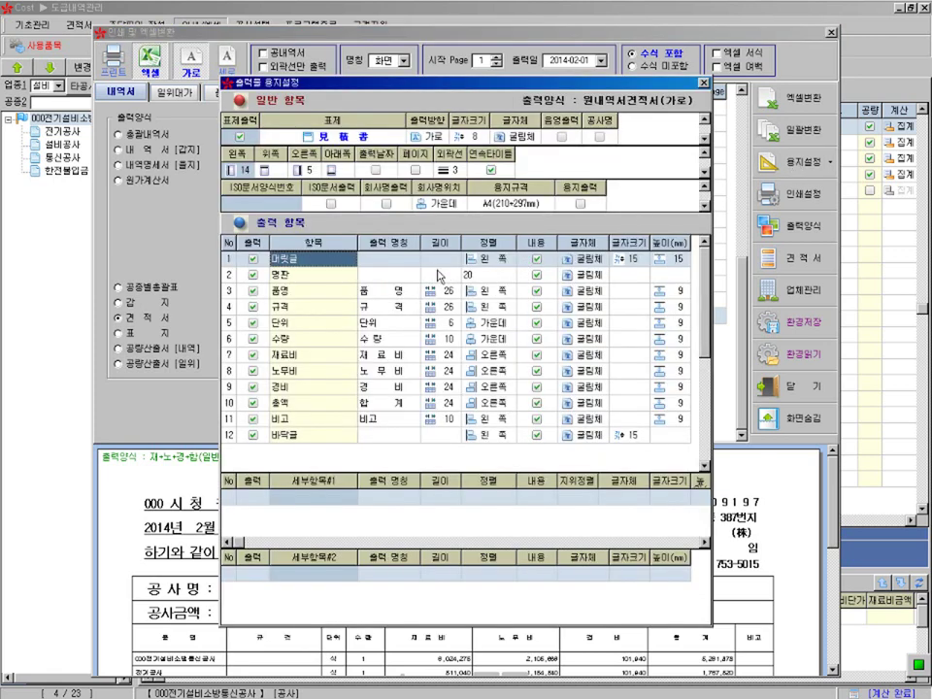
pyautogui.click(389, 356)
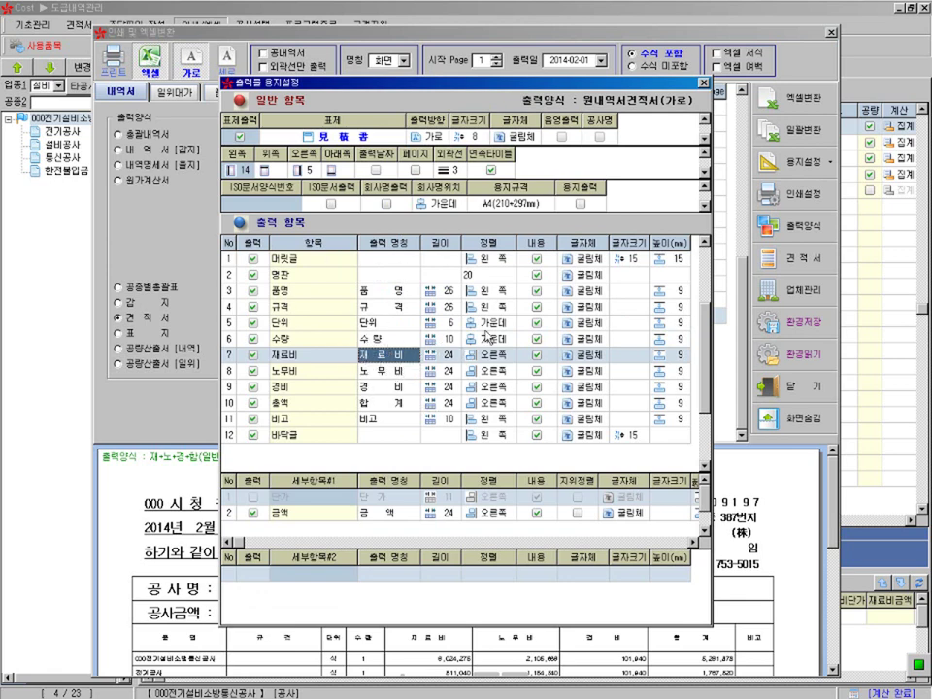
pyautogui.click(704, 84)
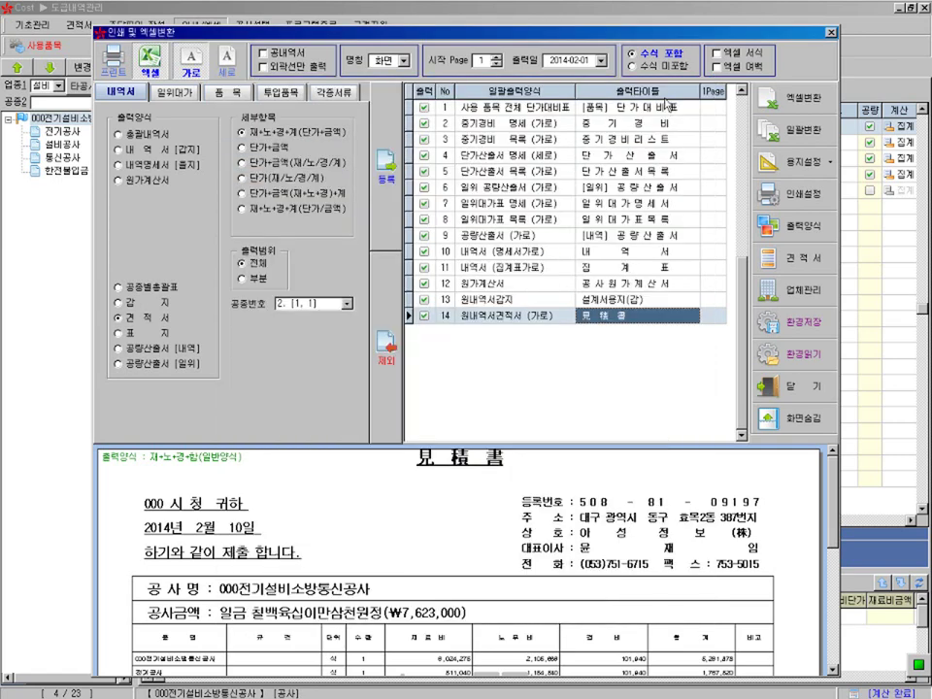